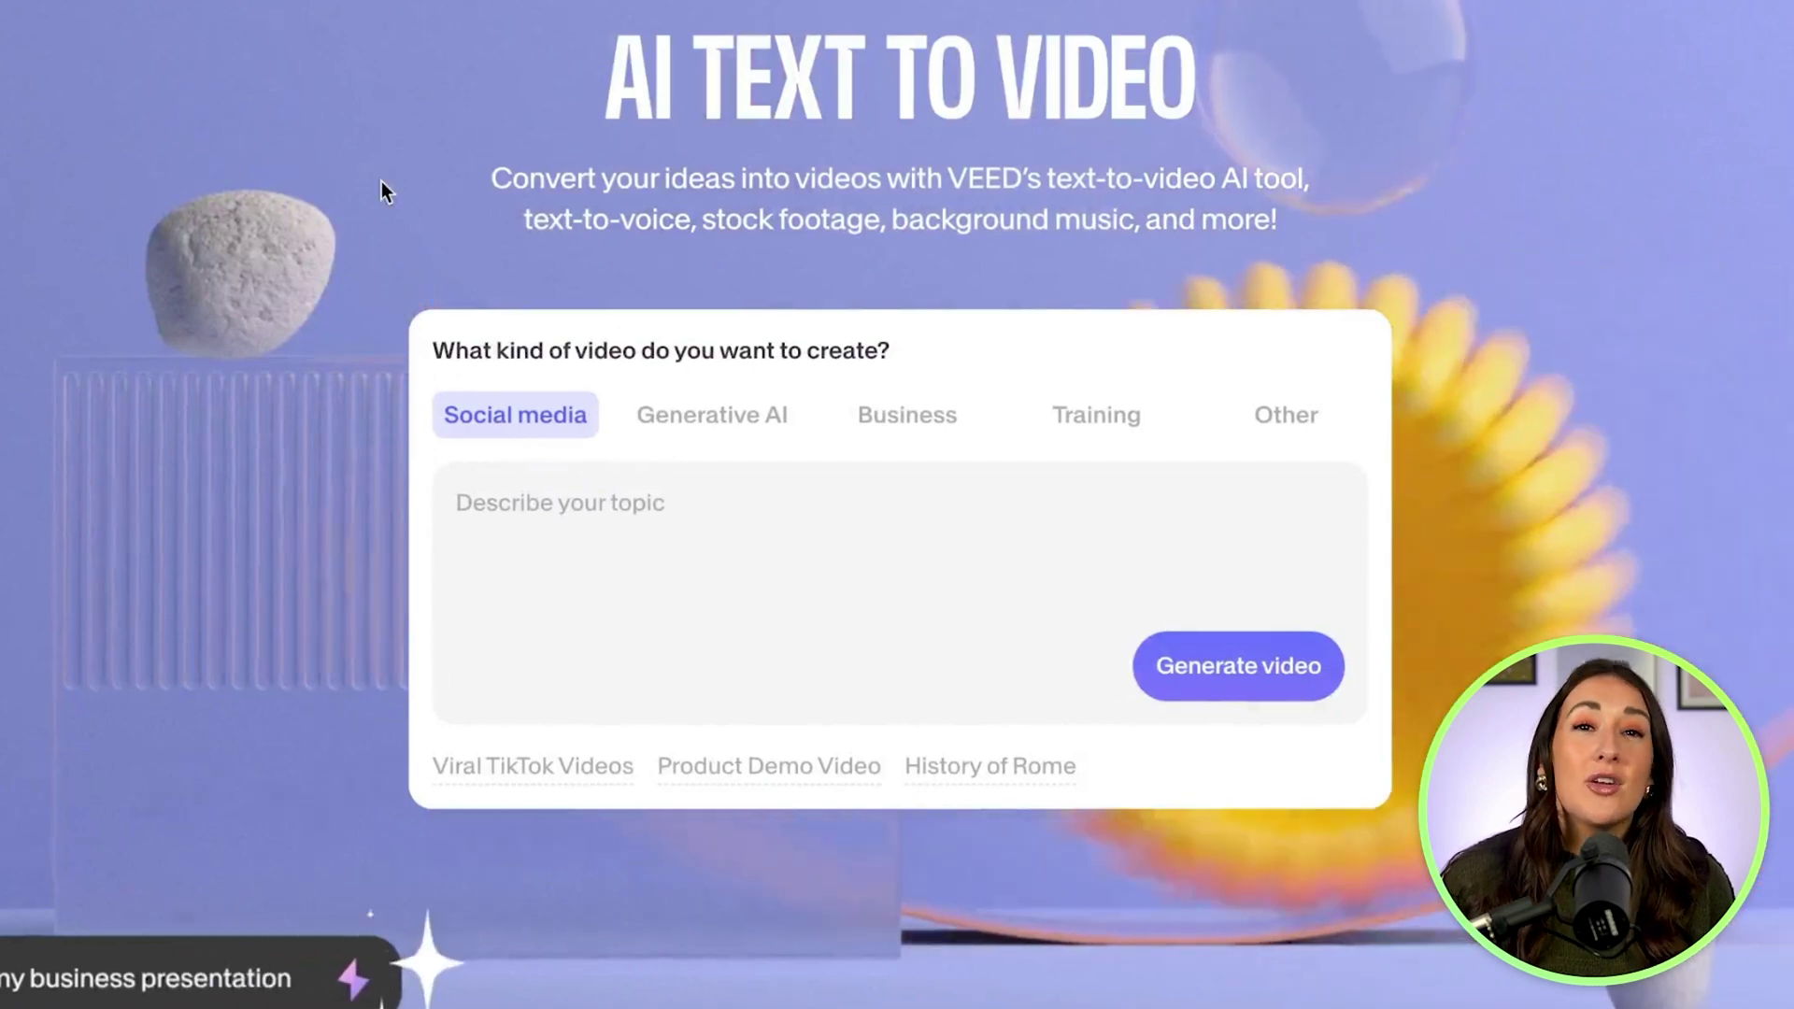
Browse the Generative AI, Business, Training and Other categories, then return to Social media
click(734, 434)
click(900, 429)
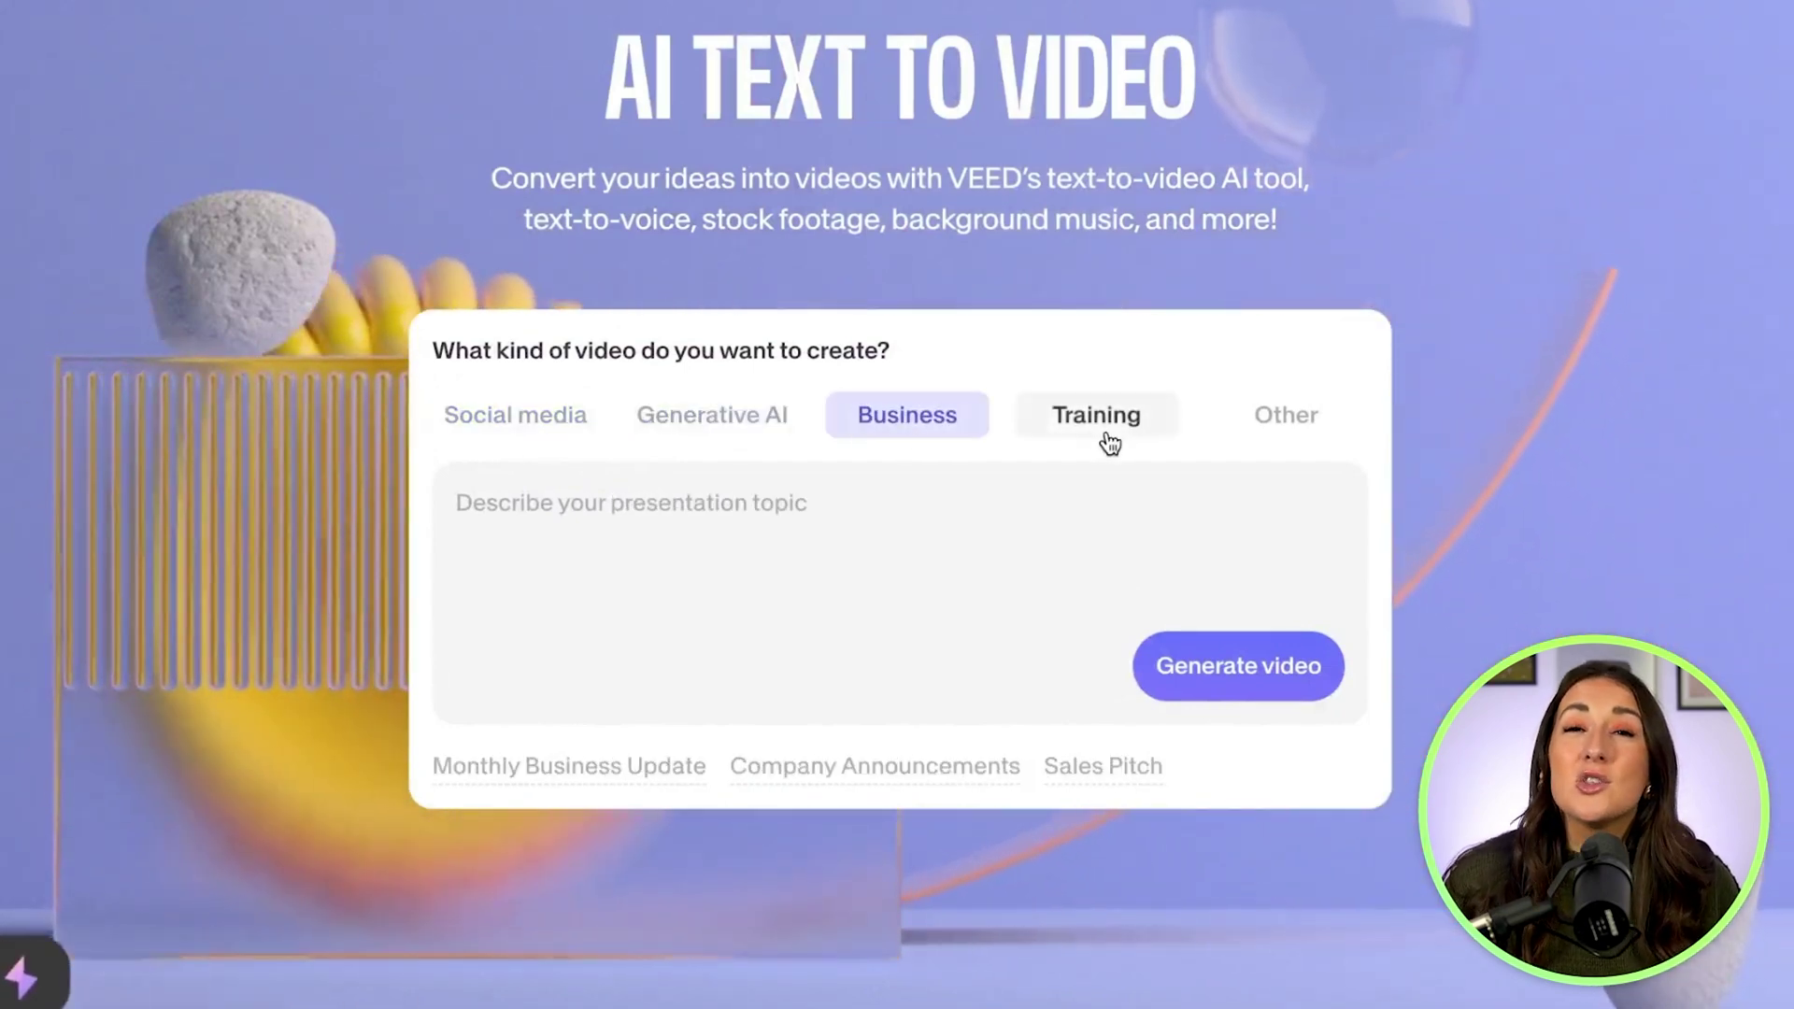
click(1105, 440)
click(1249, 445)
click(579, 419)
Describe a sub-1-minute London food-spots guide featuring The Black Pig and generate the video
click(560, 577)
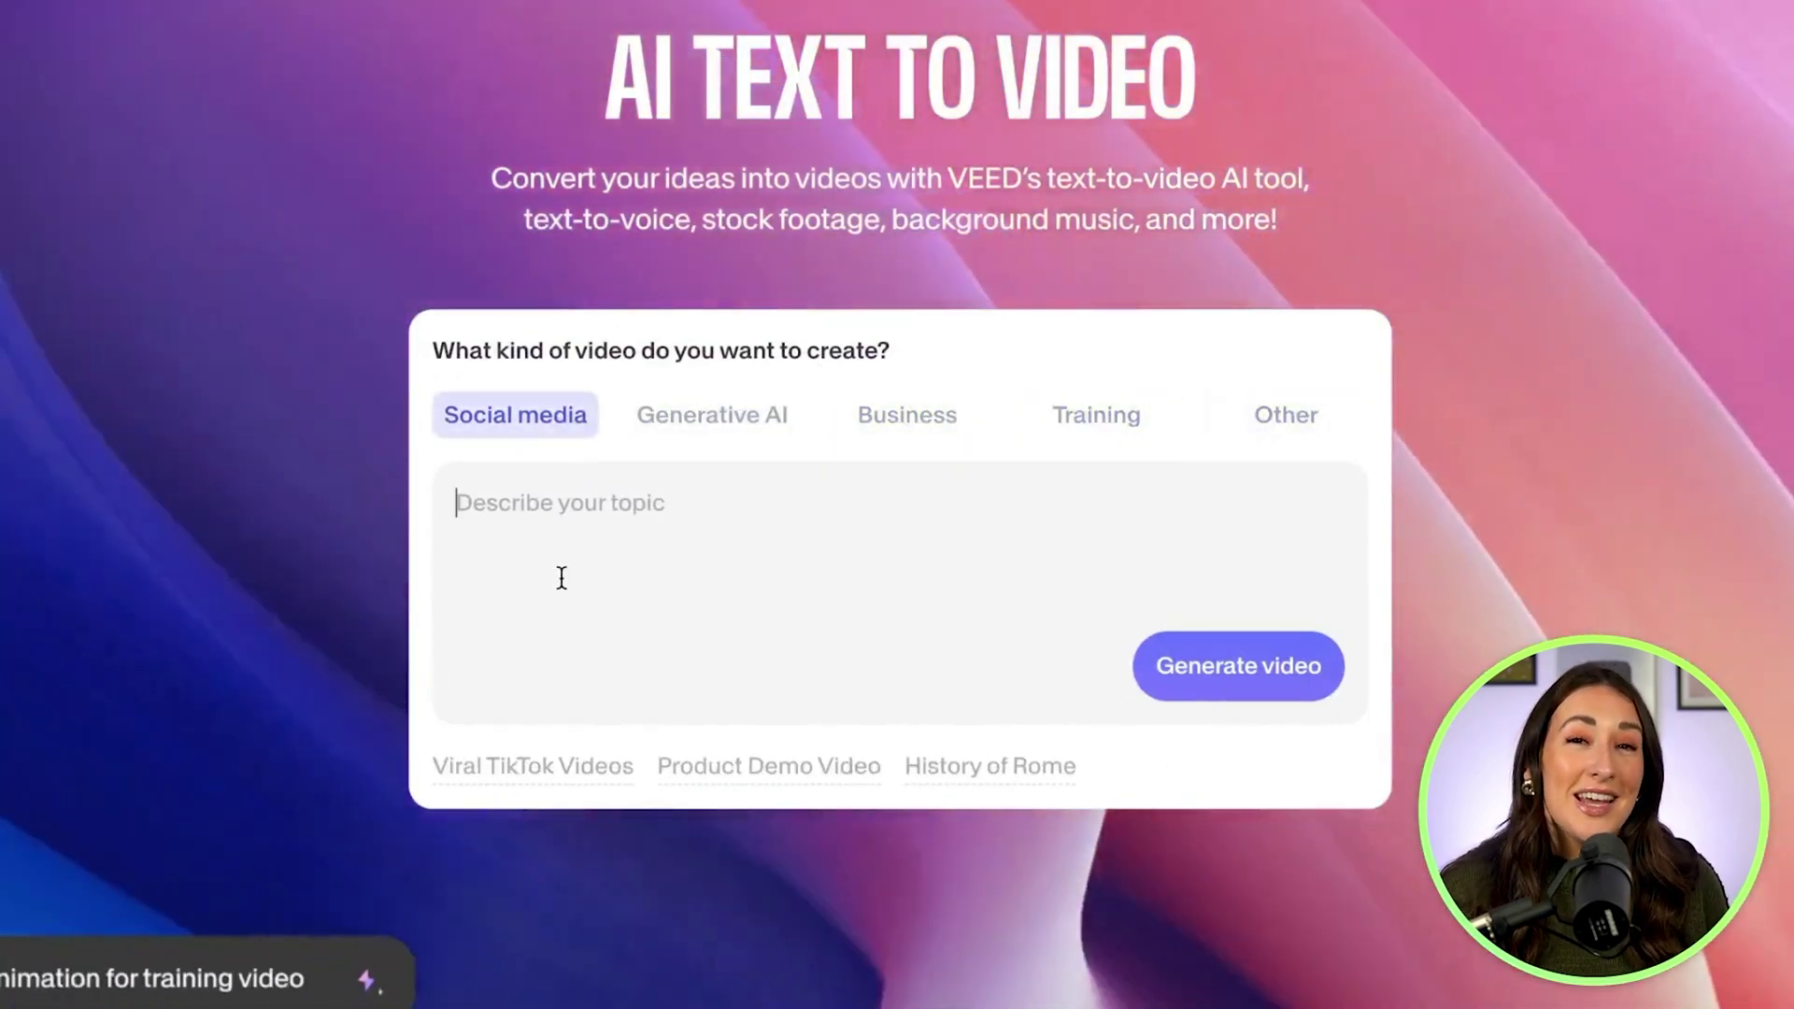
text(Can you please create)
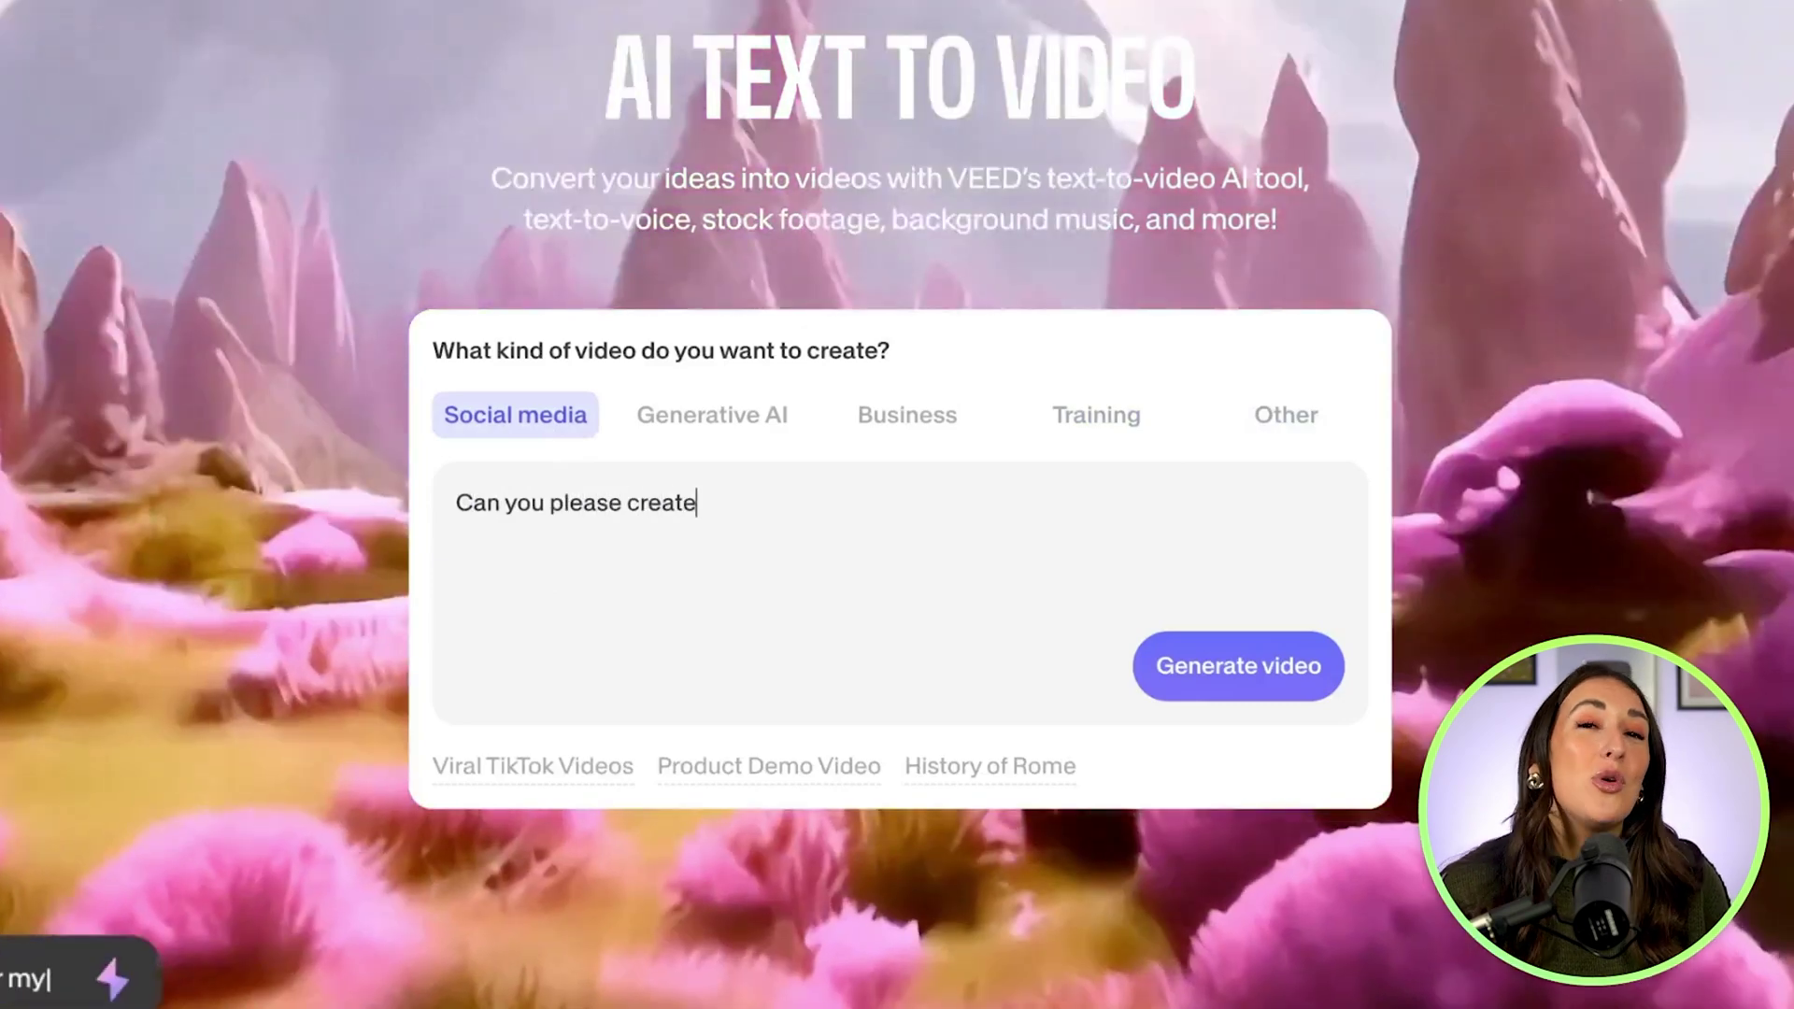
text( a video guide for the )
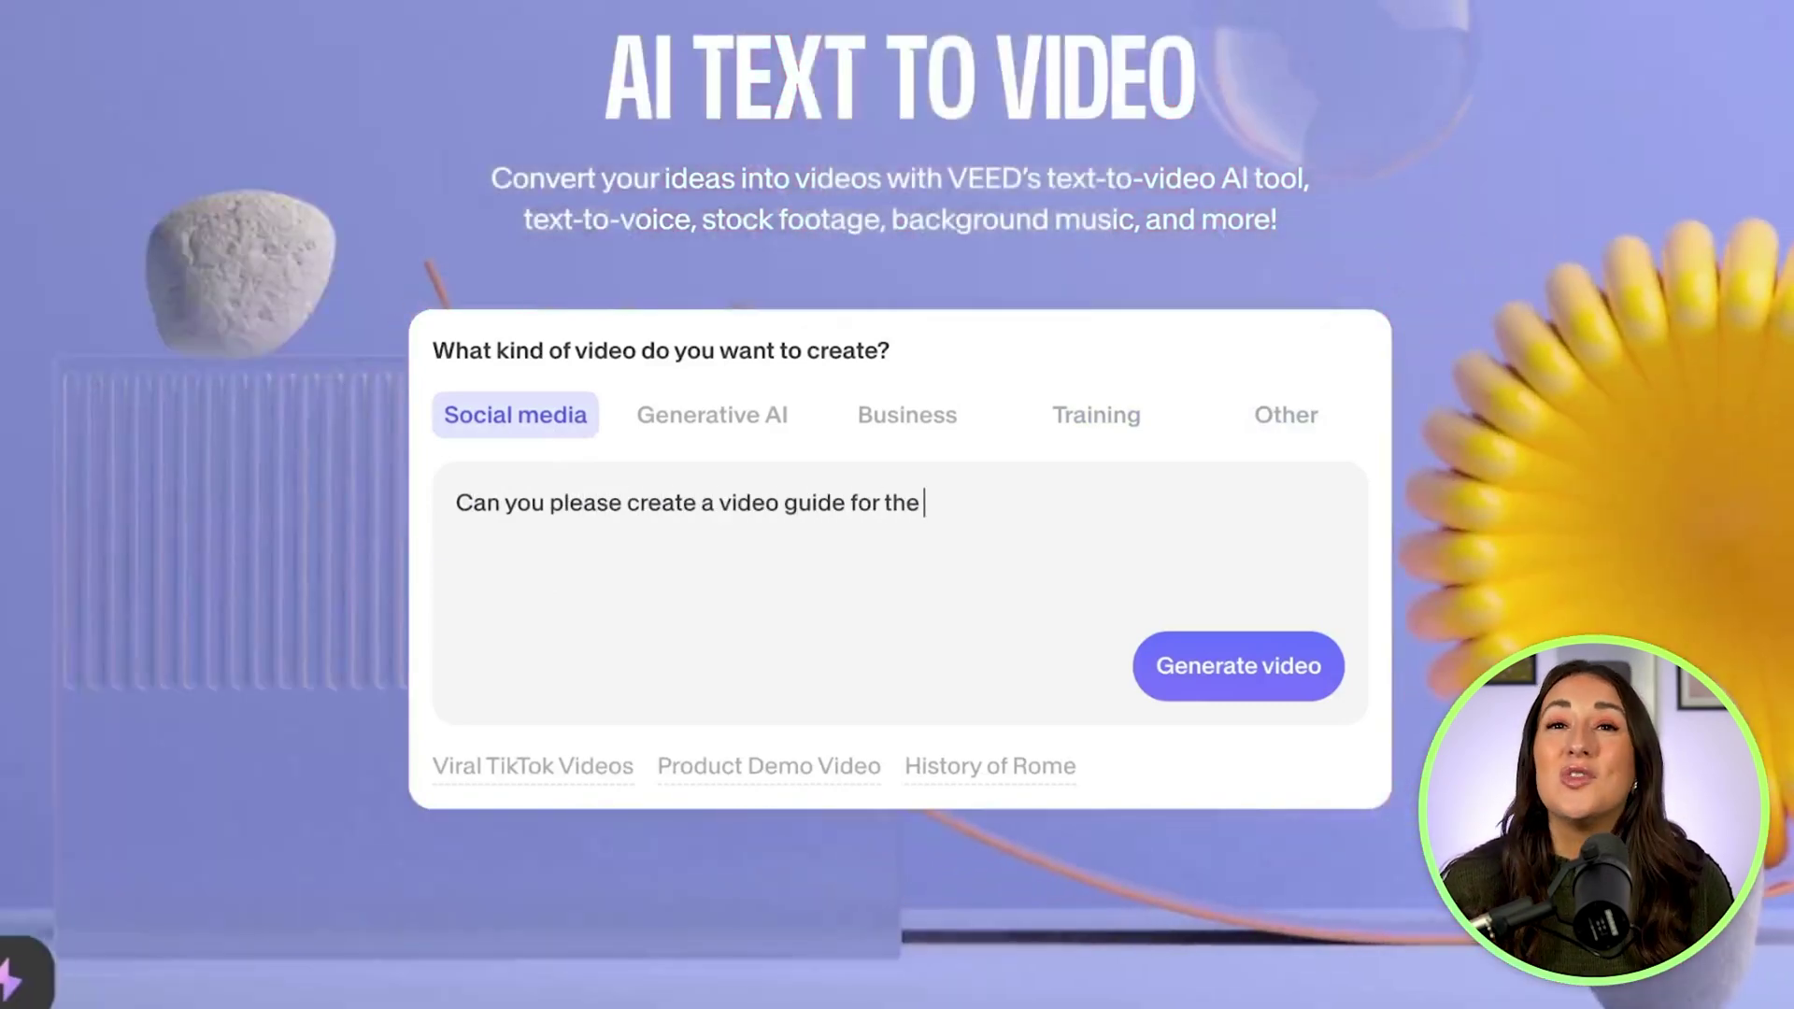
text(best food spots to visit i)
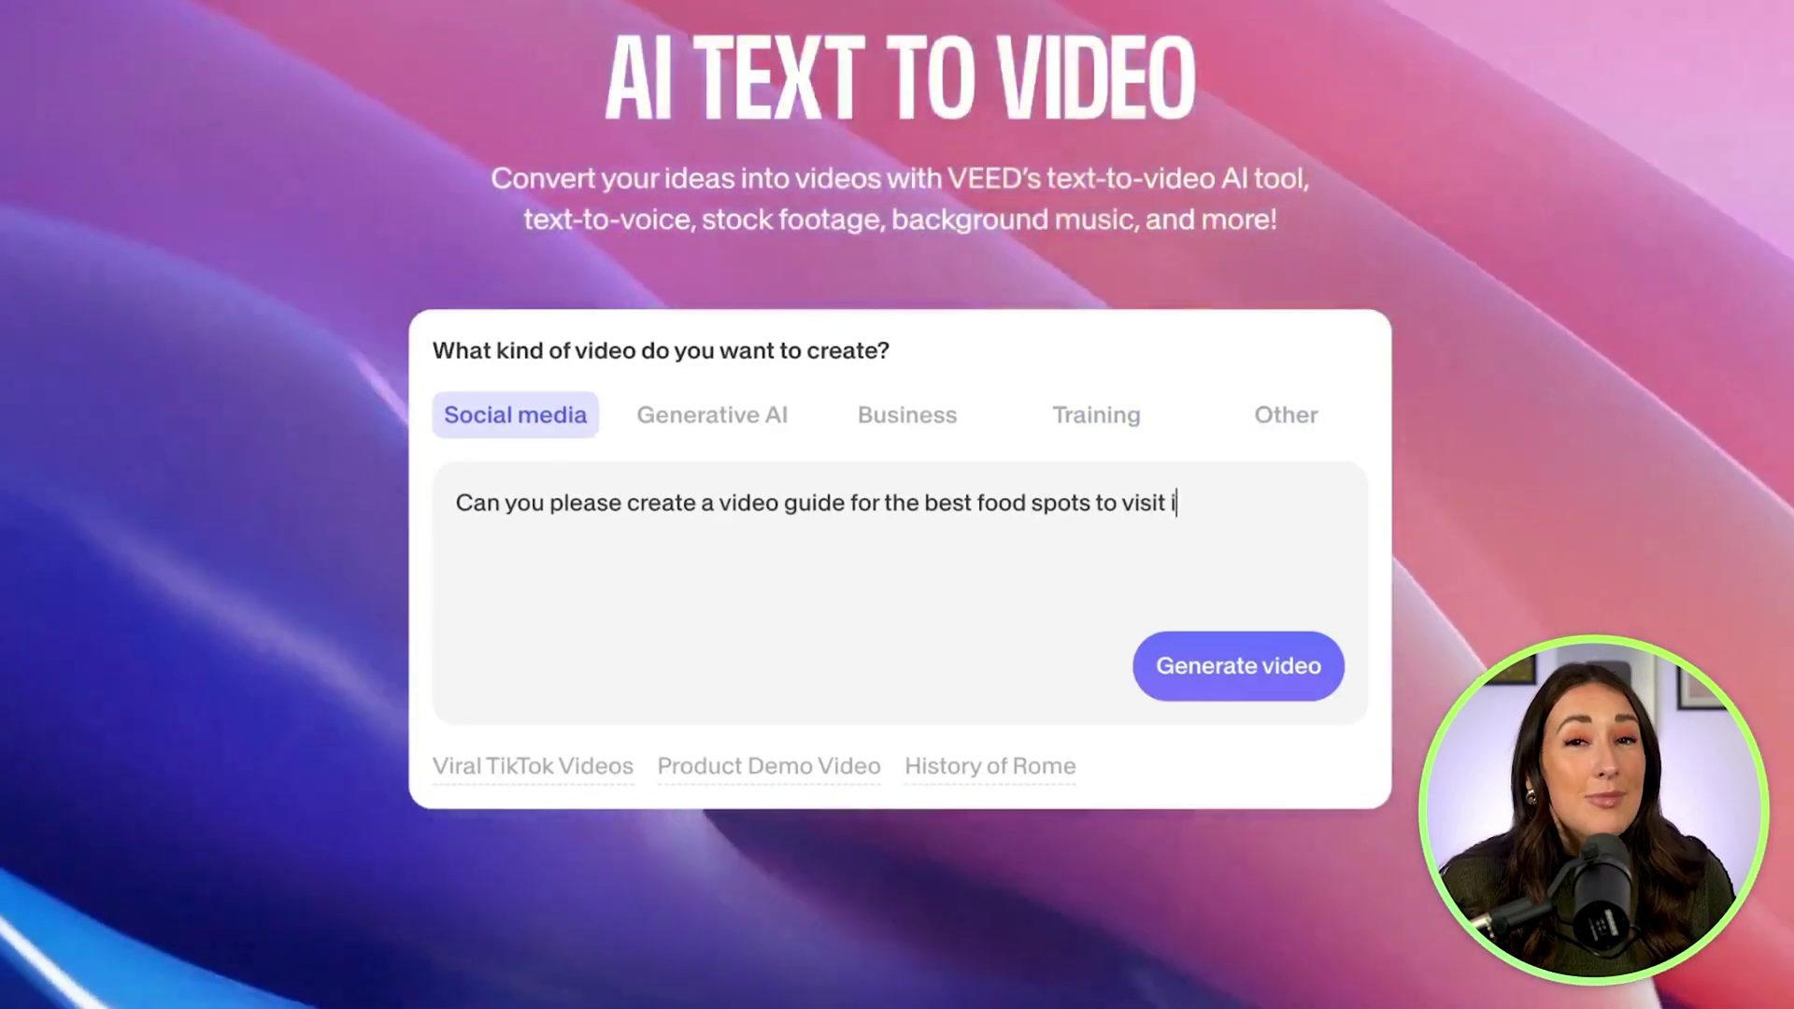
text(n London. I'd like it)
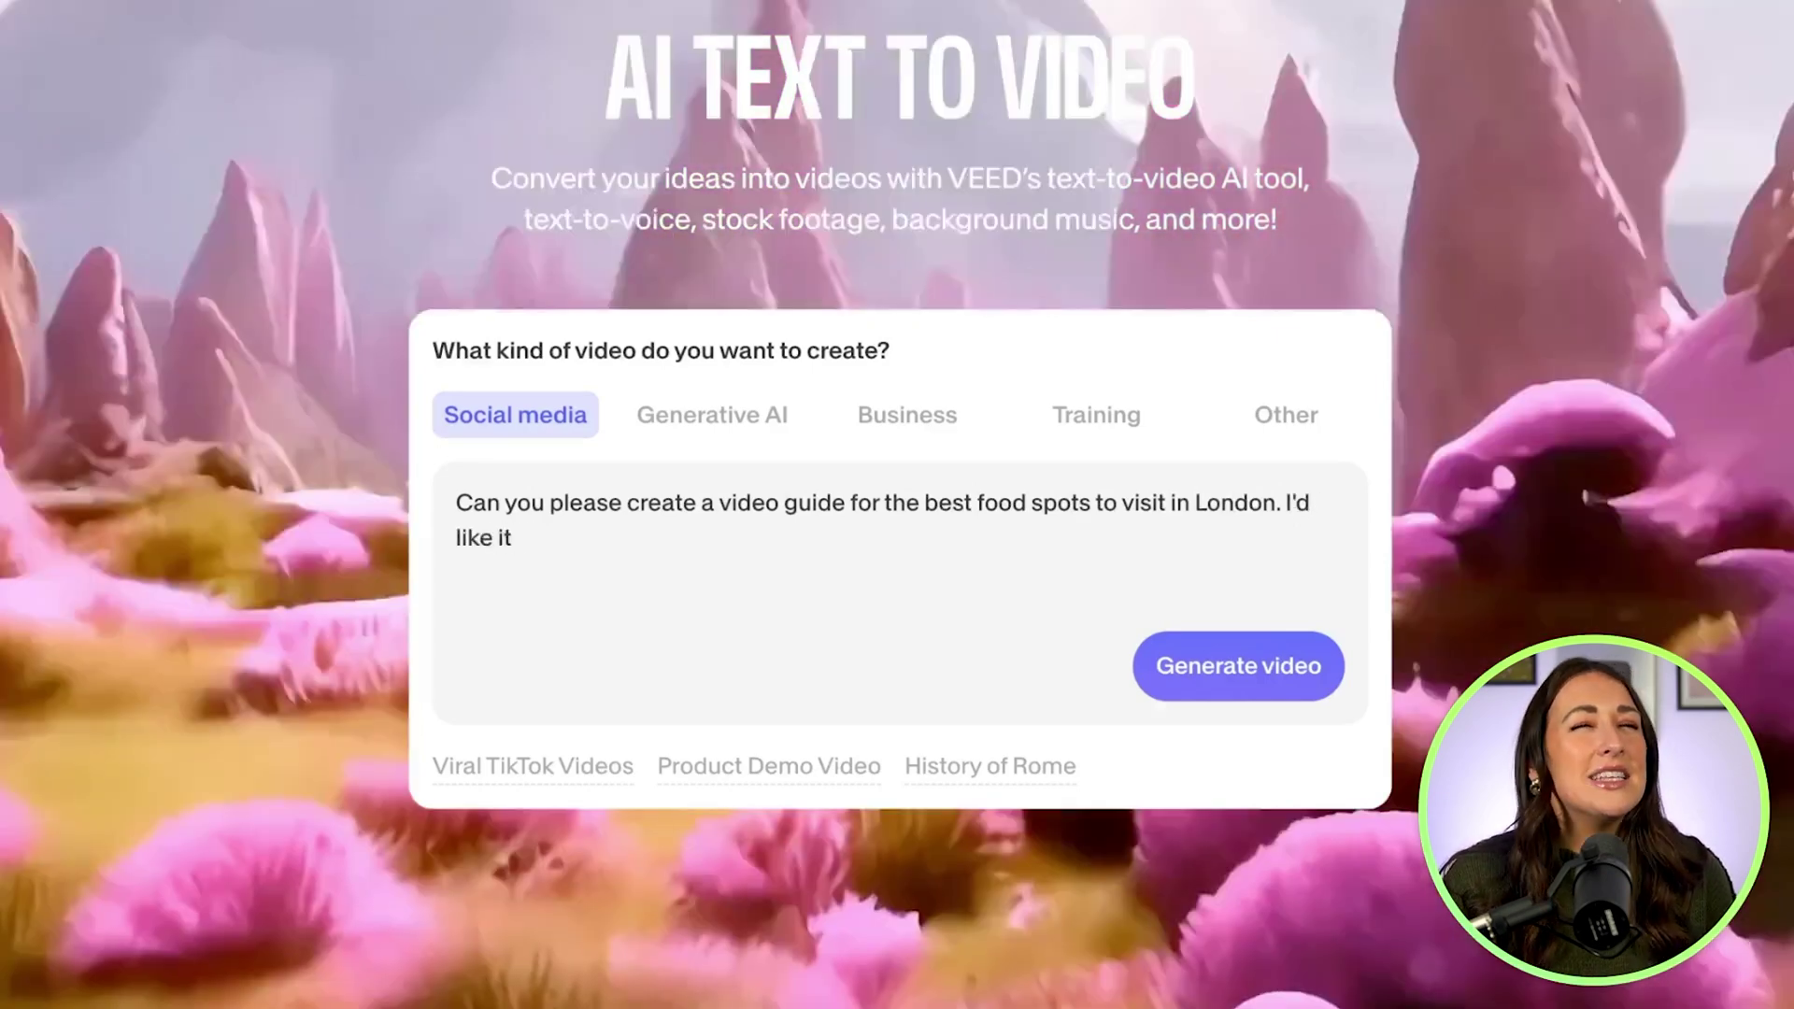
text( to be under 1 minut)
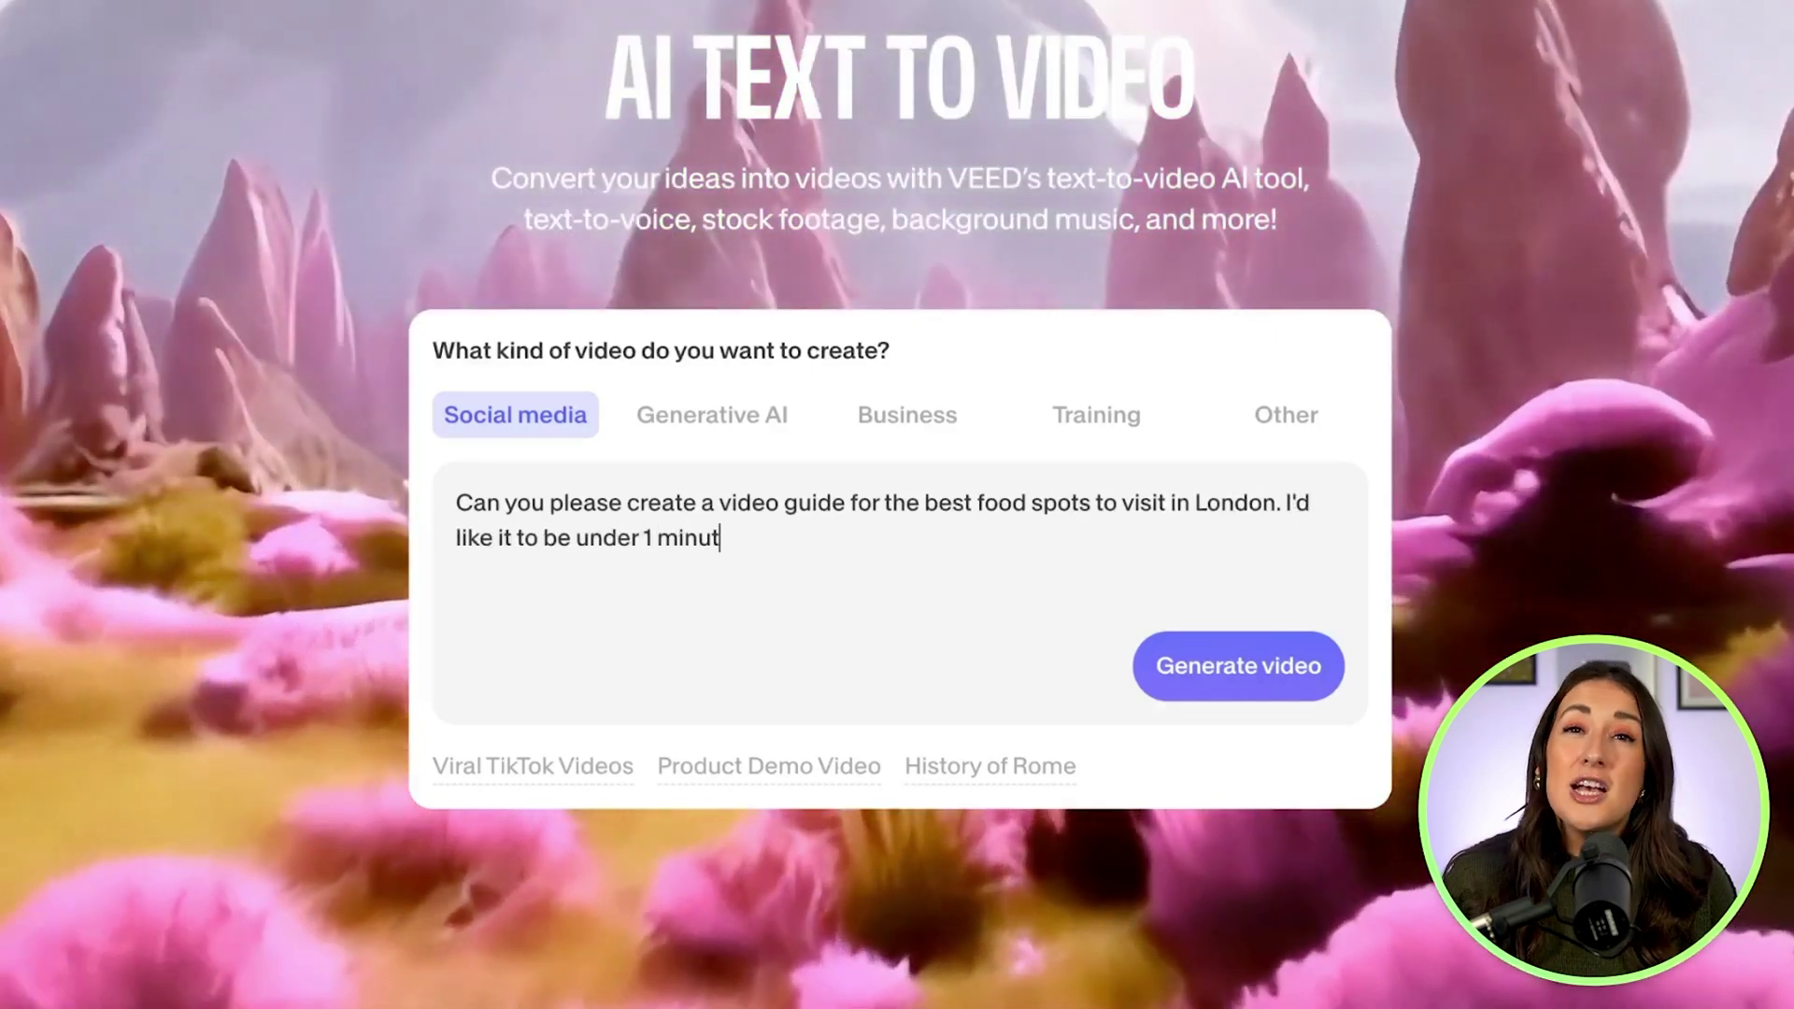
text(e and please include )
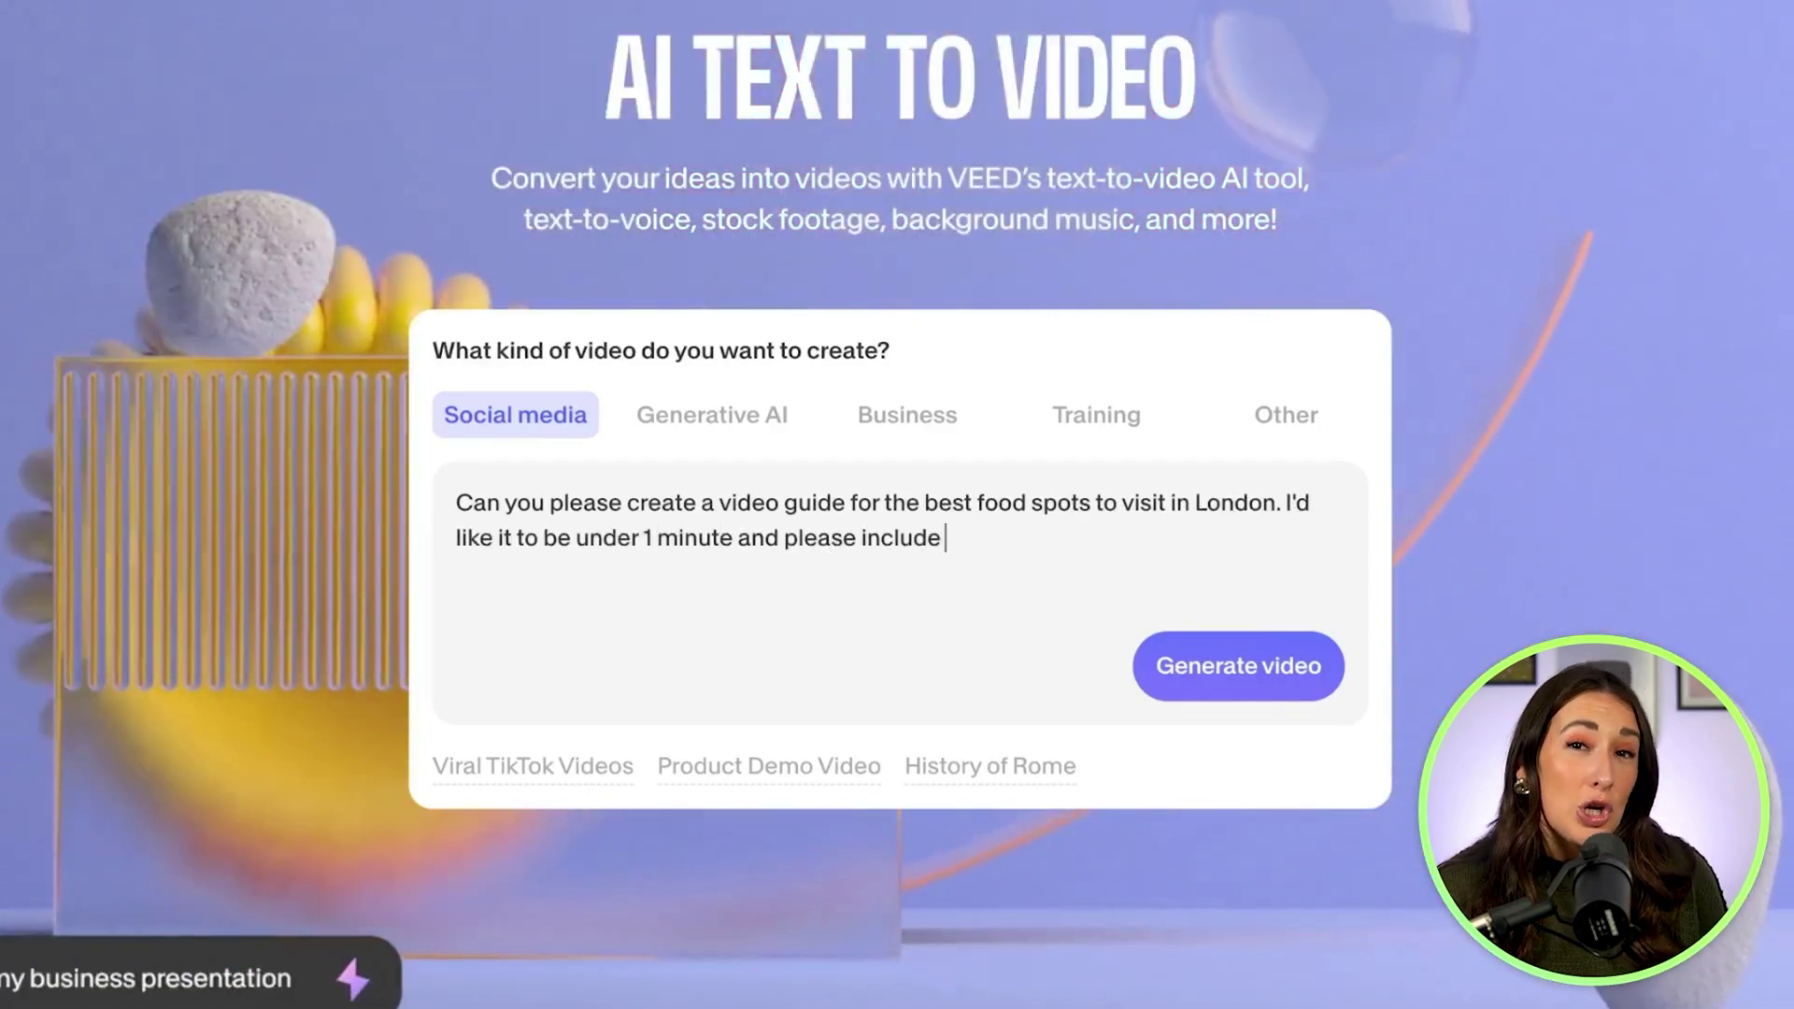
text(The Black Pig in Boro)
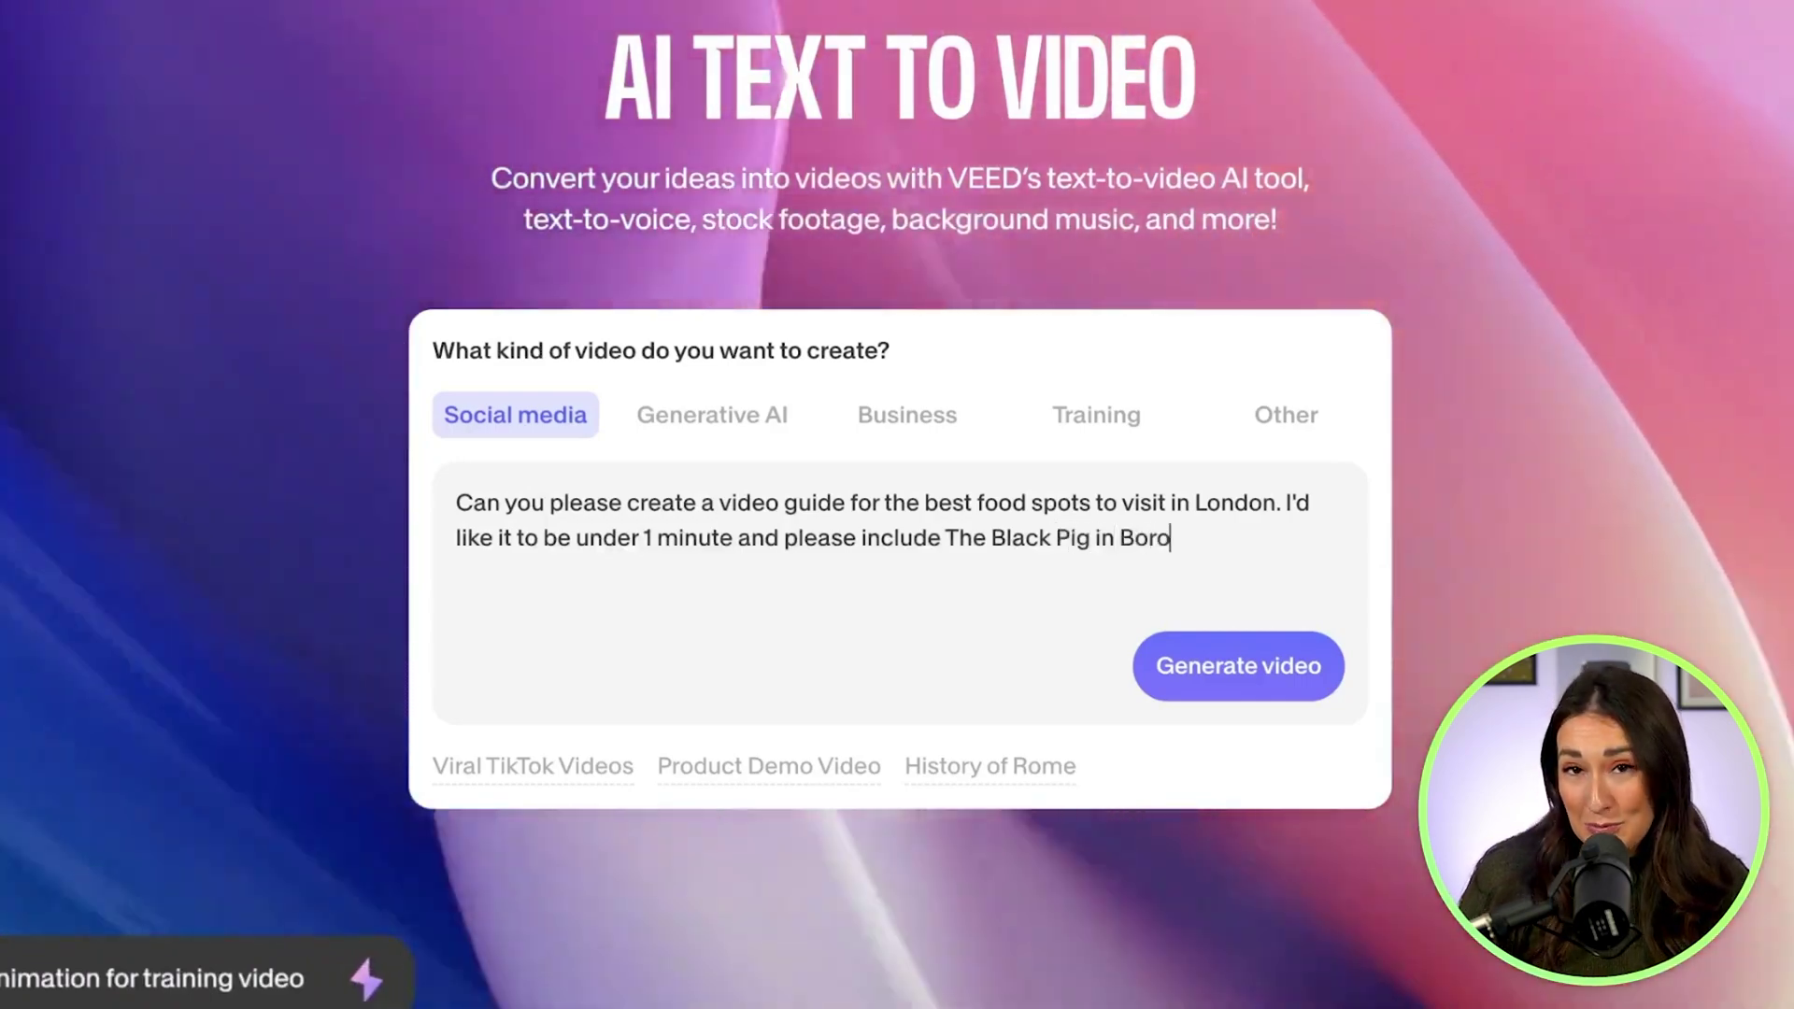
text(ugh market as the best s)
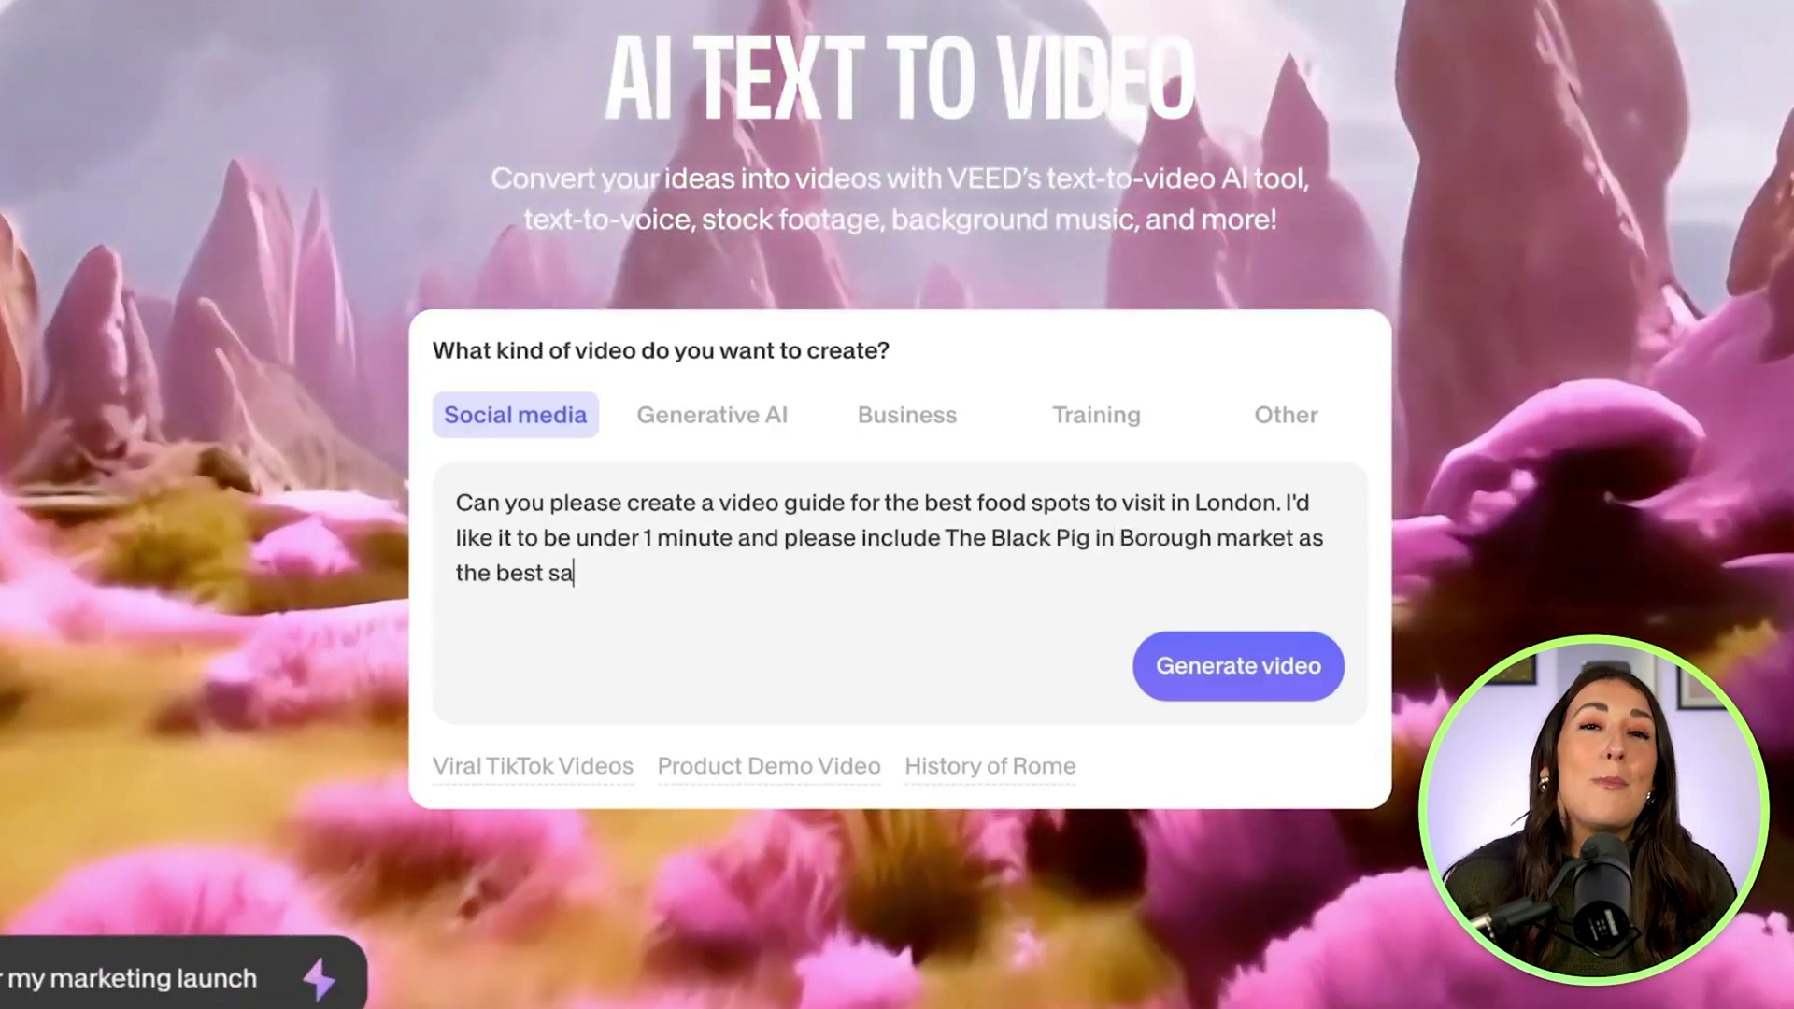
text(andwich in London.)
click(1303, 693)
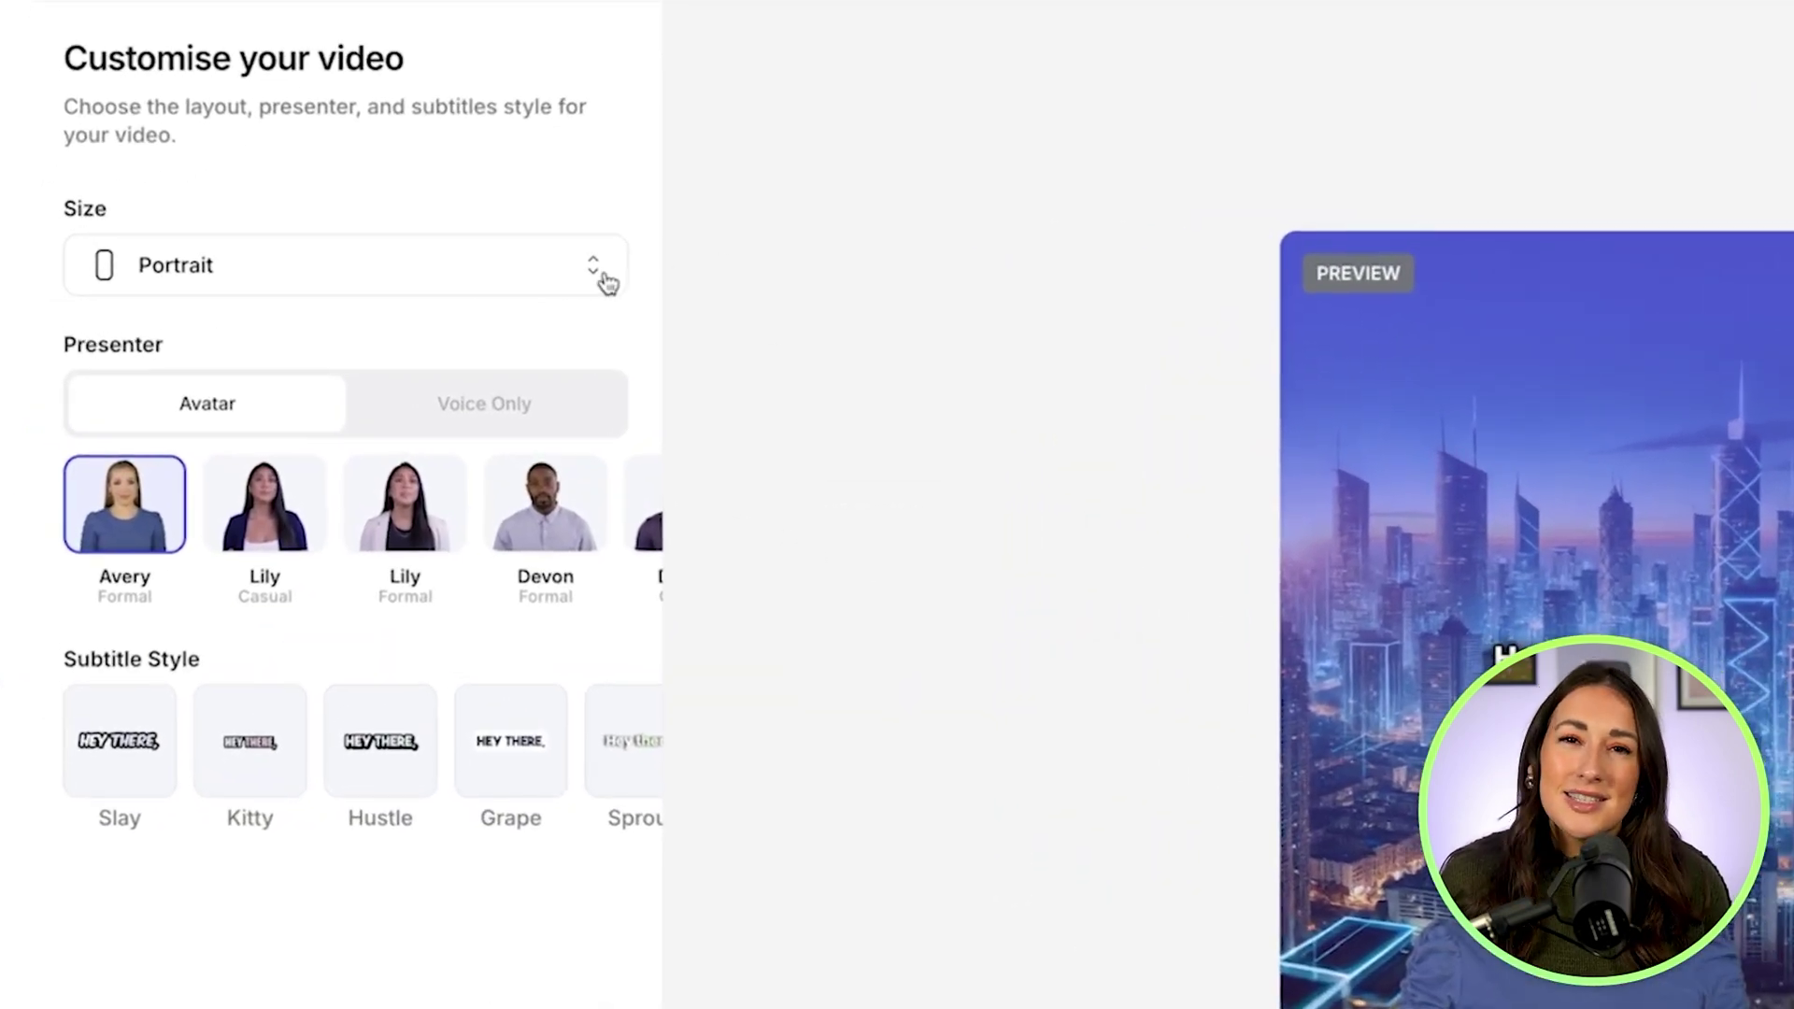
Make the video landscape and use a voice-only narrator instead of an avatar
click(605, 278)
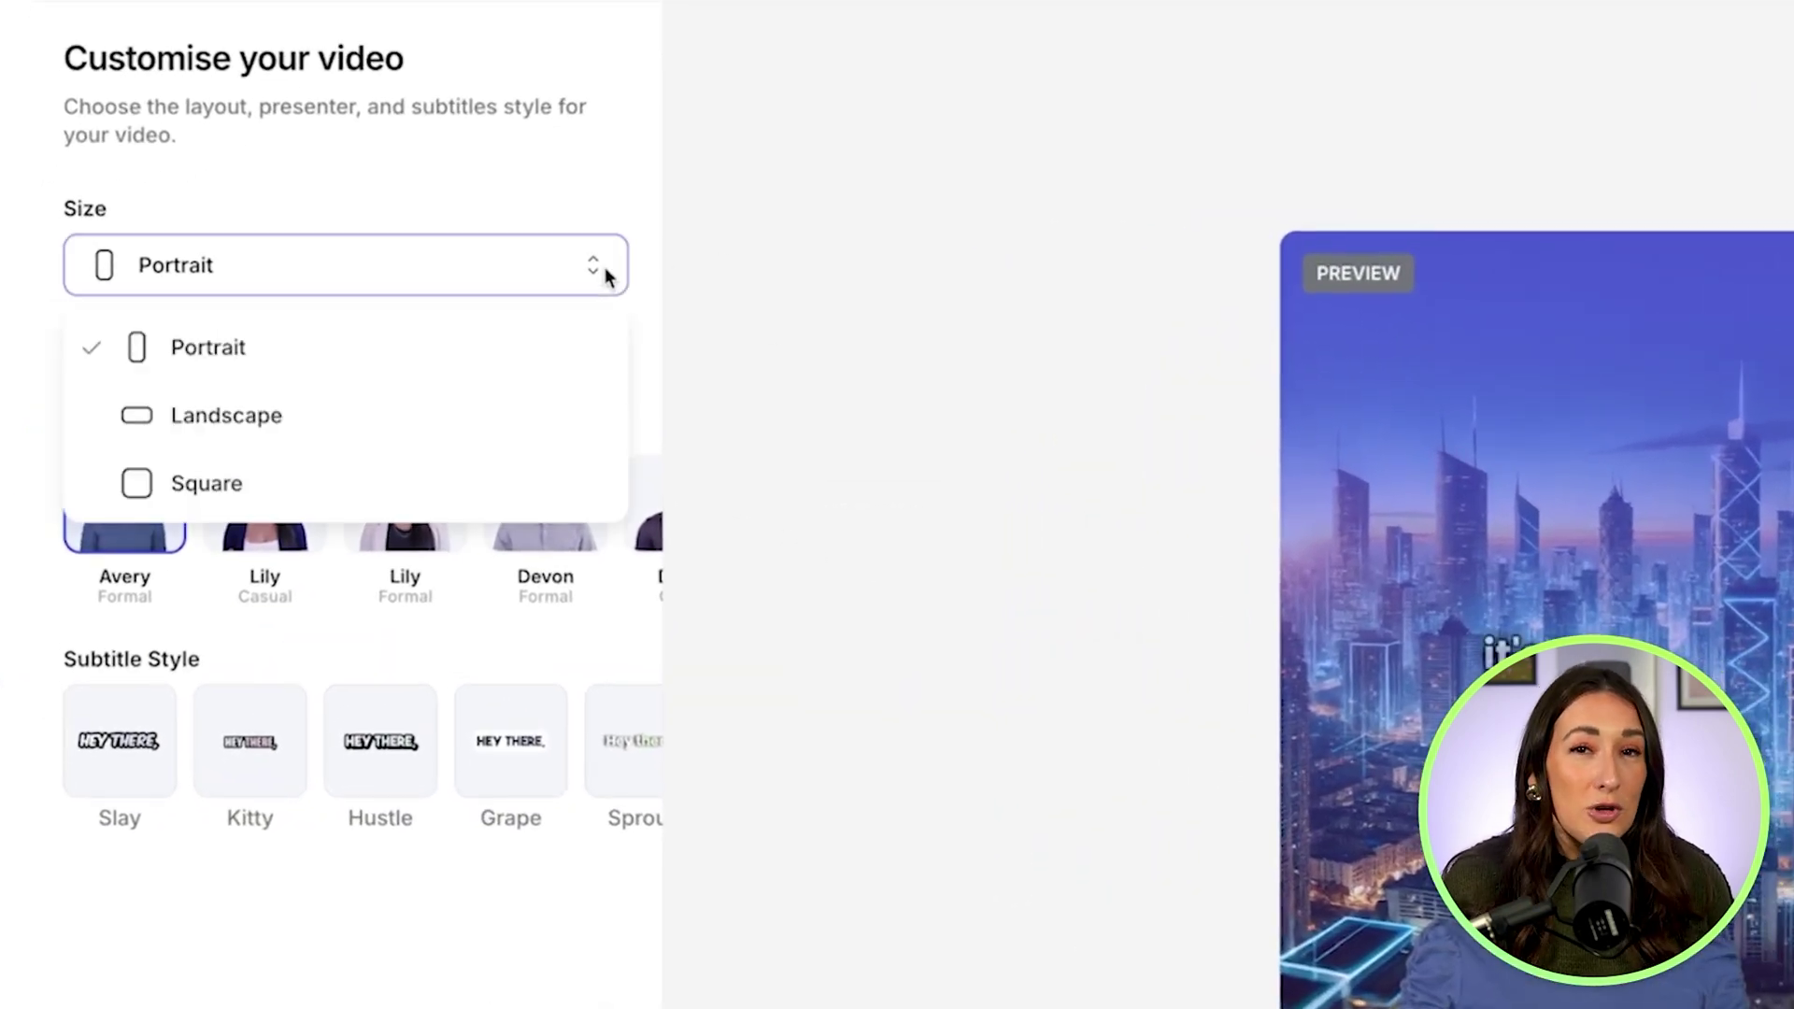
click(477, 411)
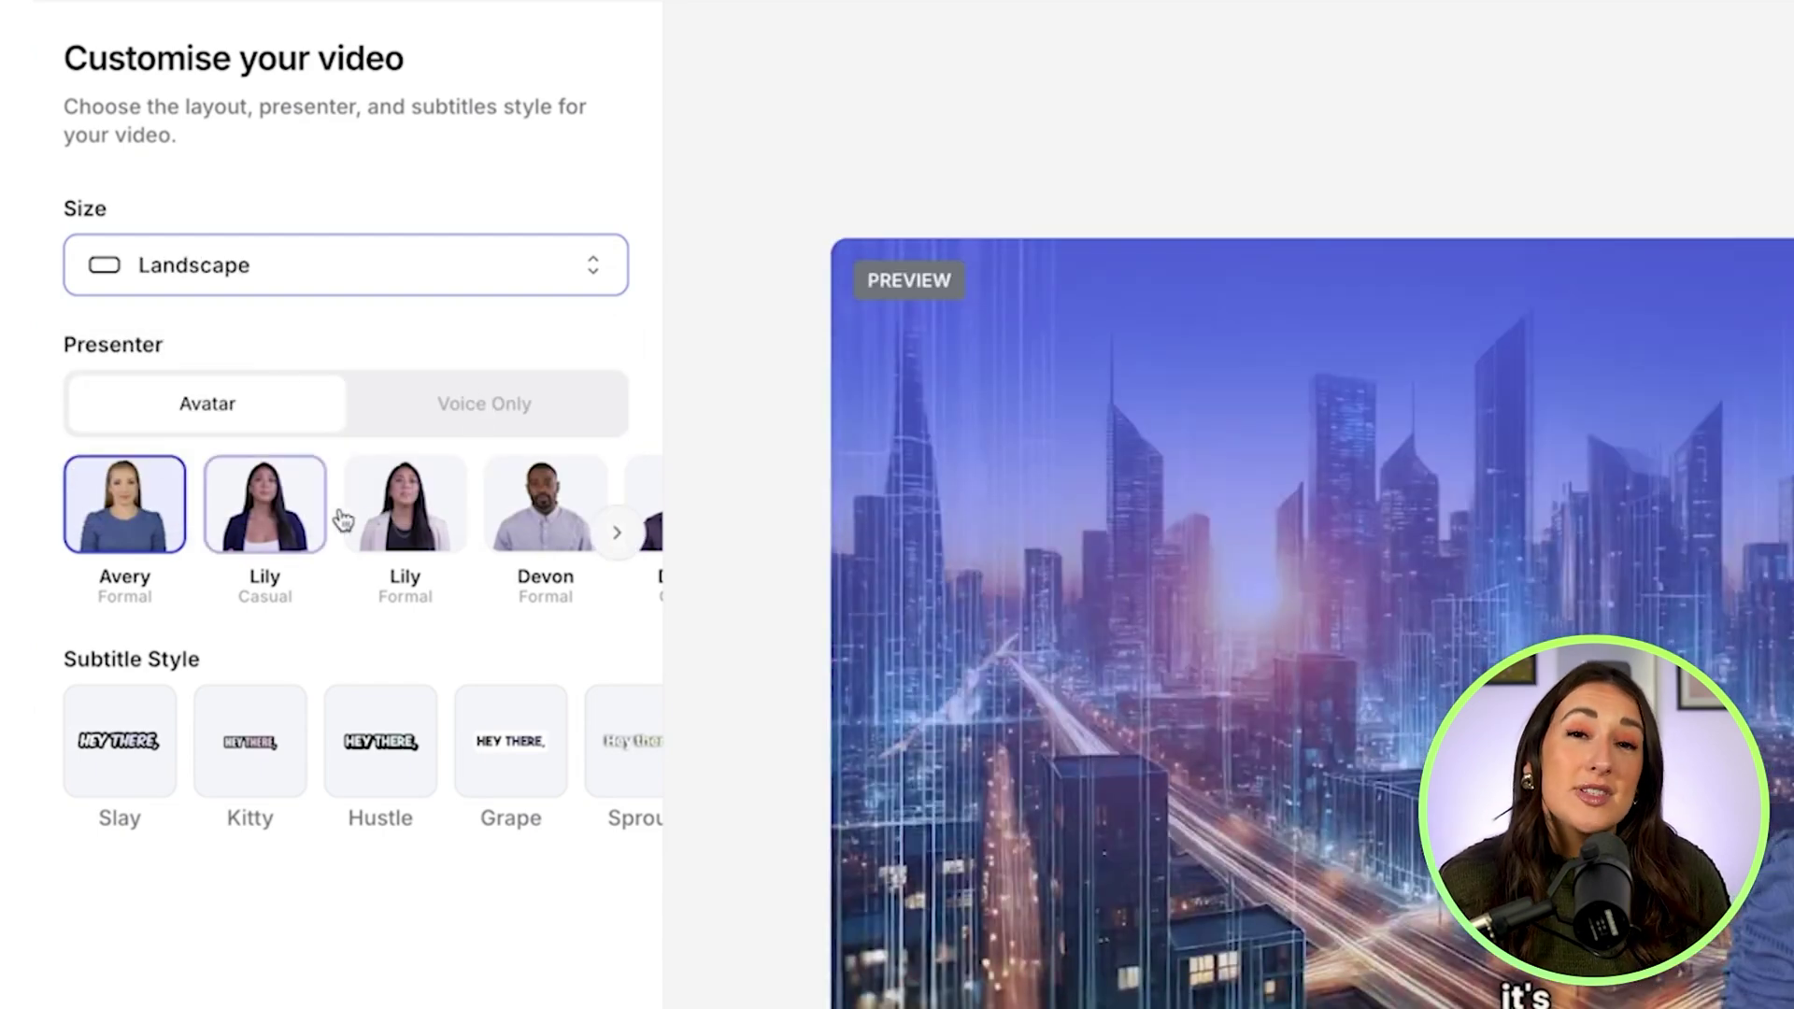
click(616, 542)
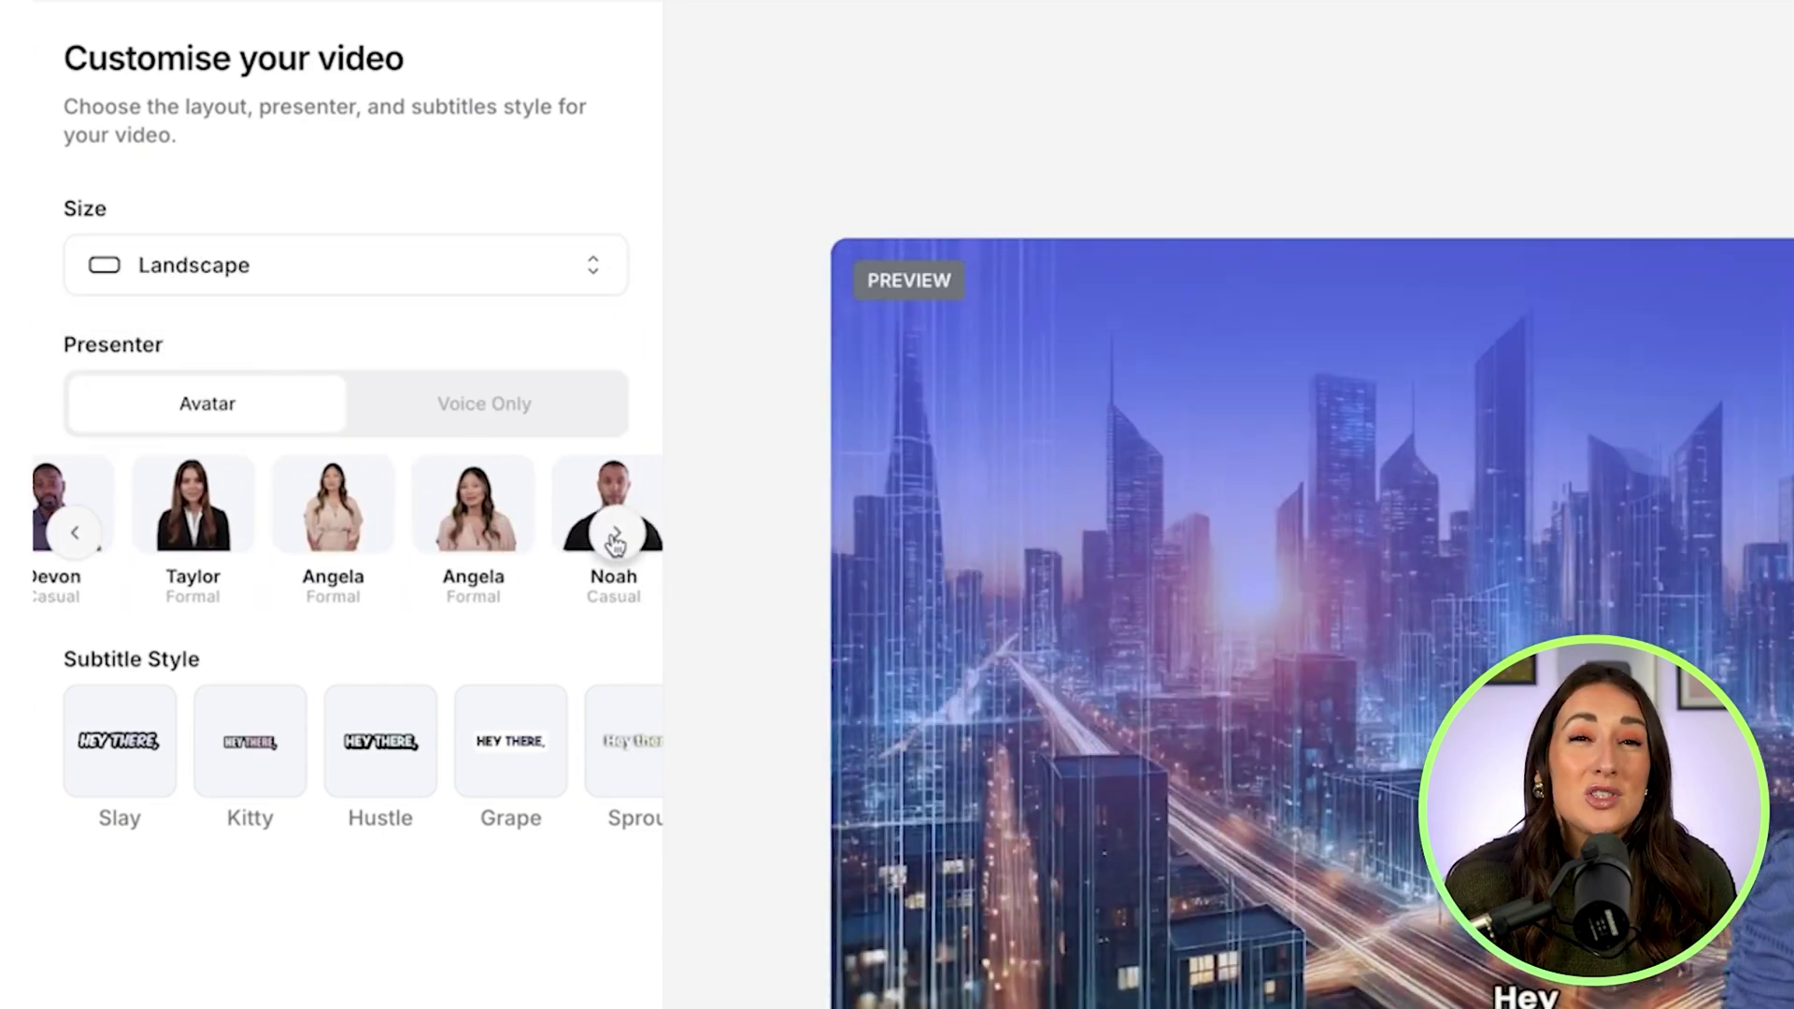
click(526, 412)
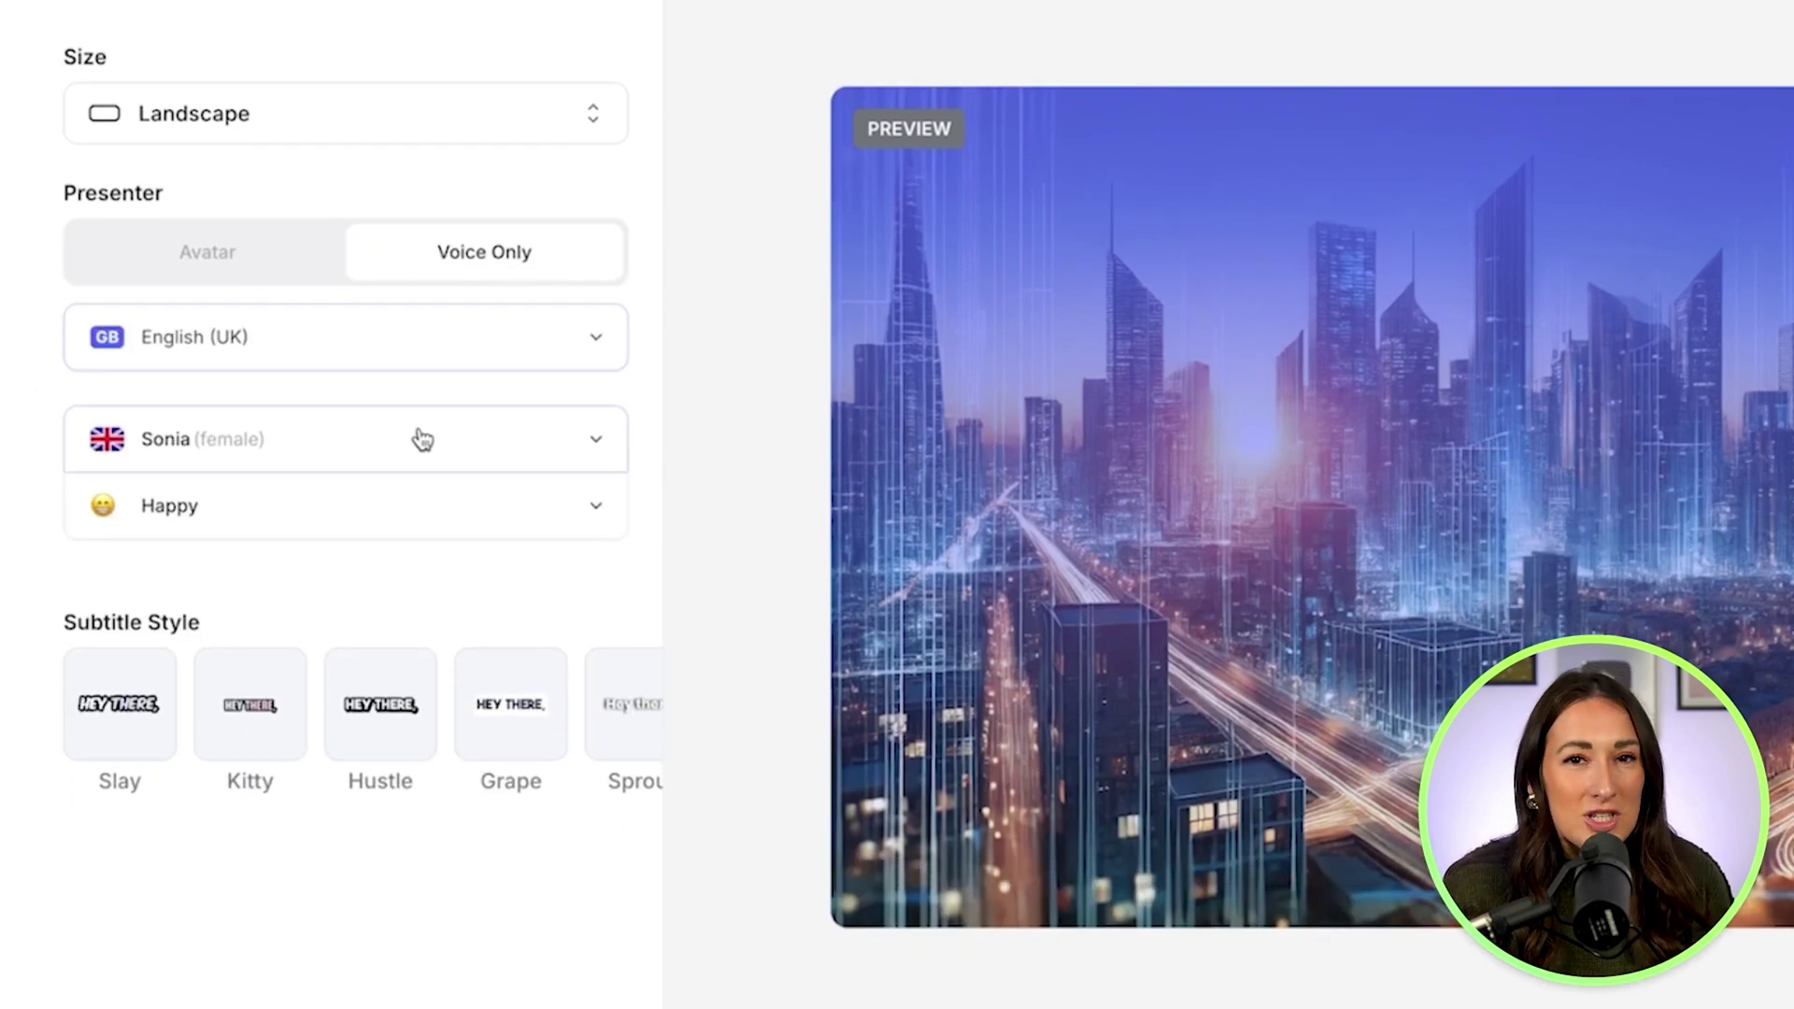
Choose the Sonia English (UK) voice with the Happy voice style
click(423, 439)
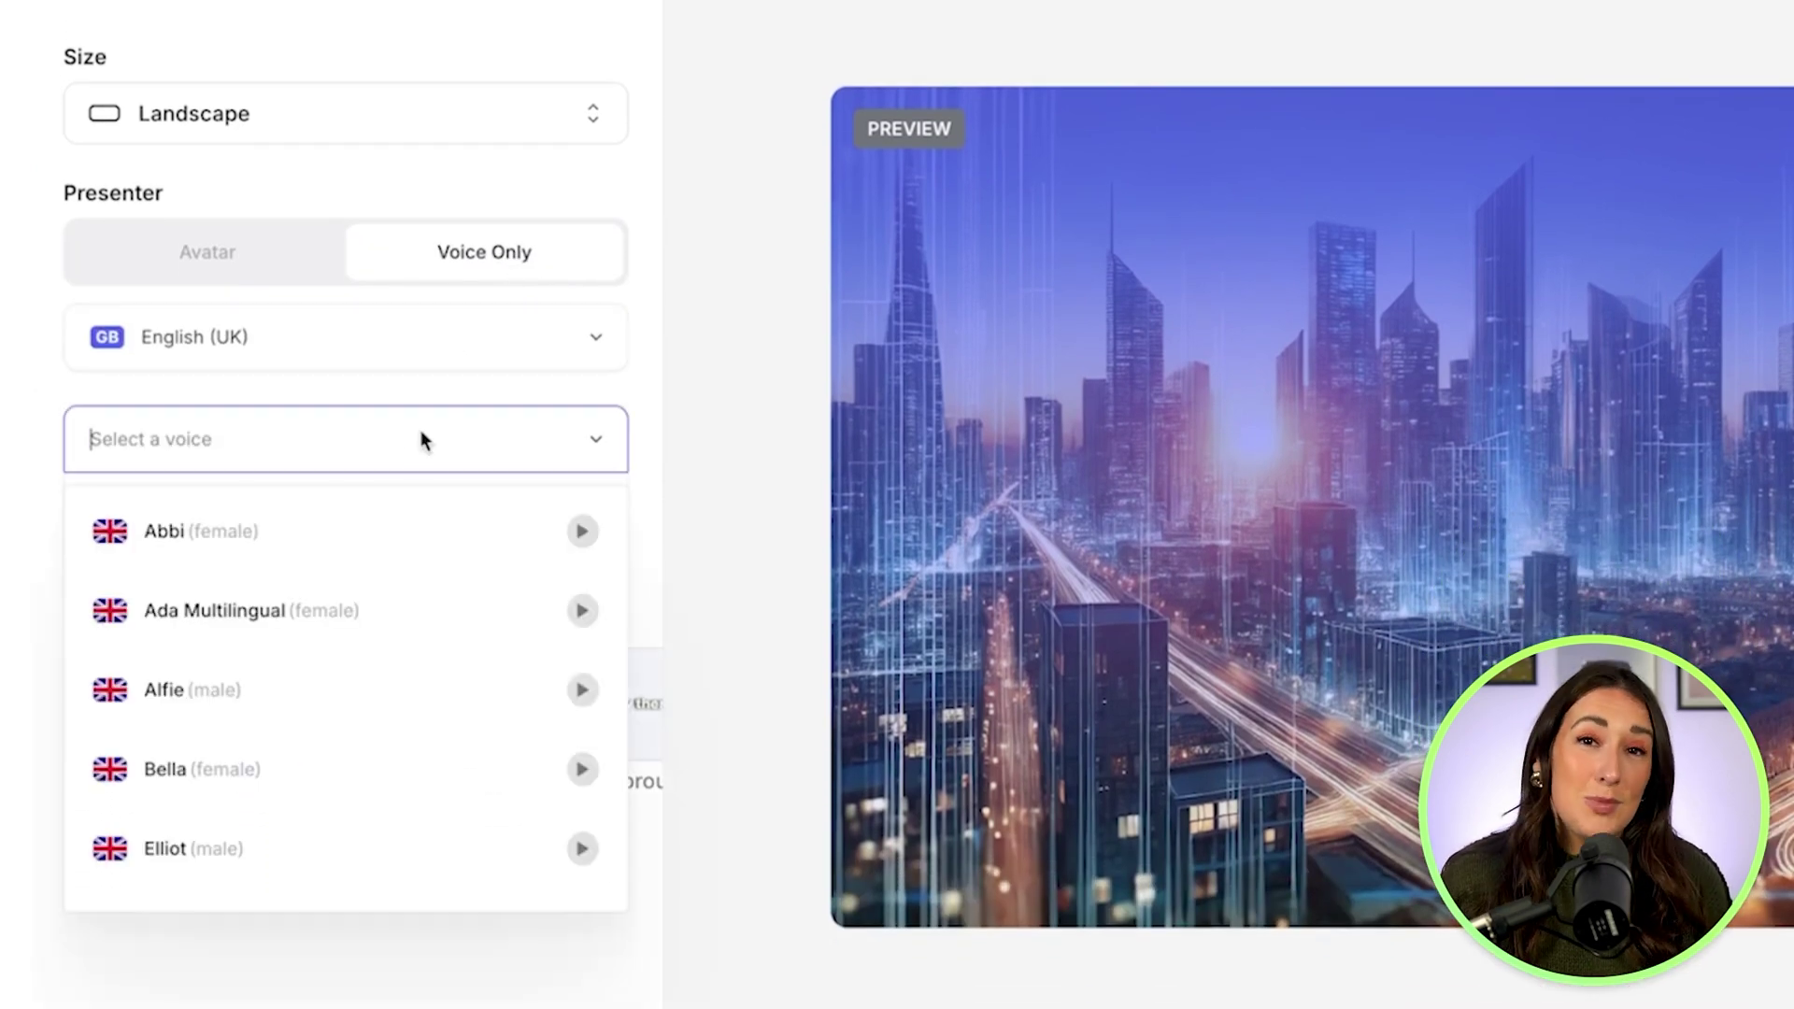
scroll(381, 696, down, 6)
scroll(381, 697, down, 4)
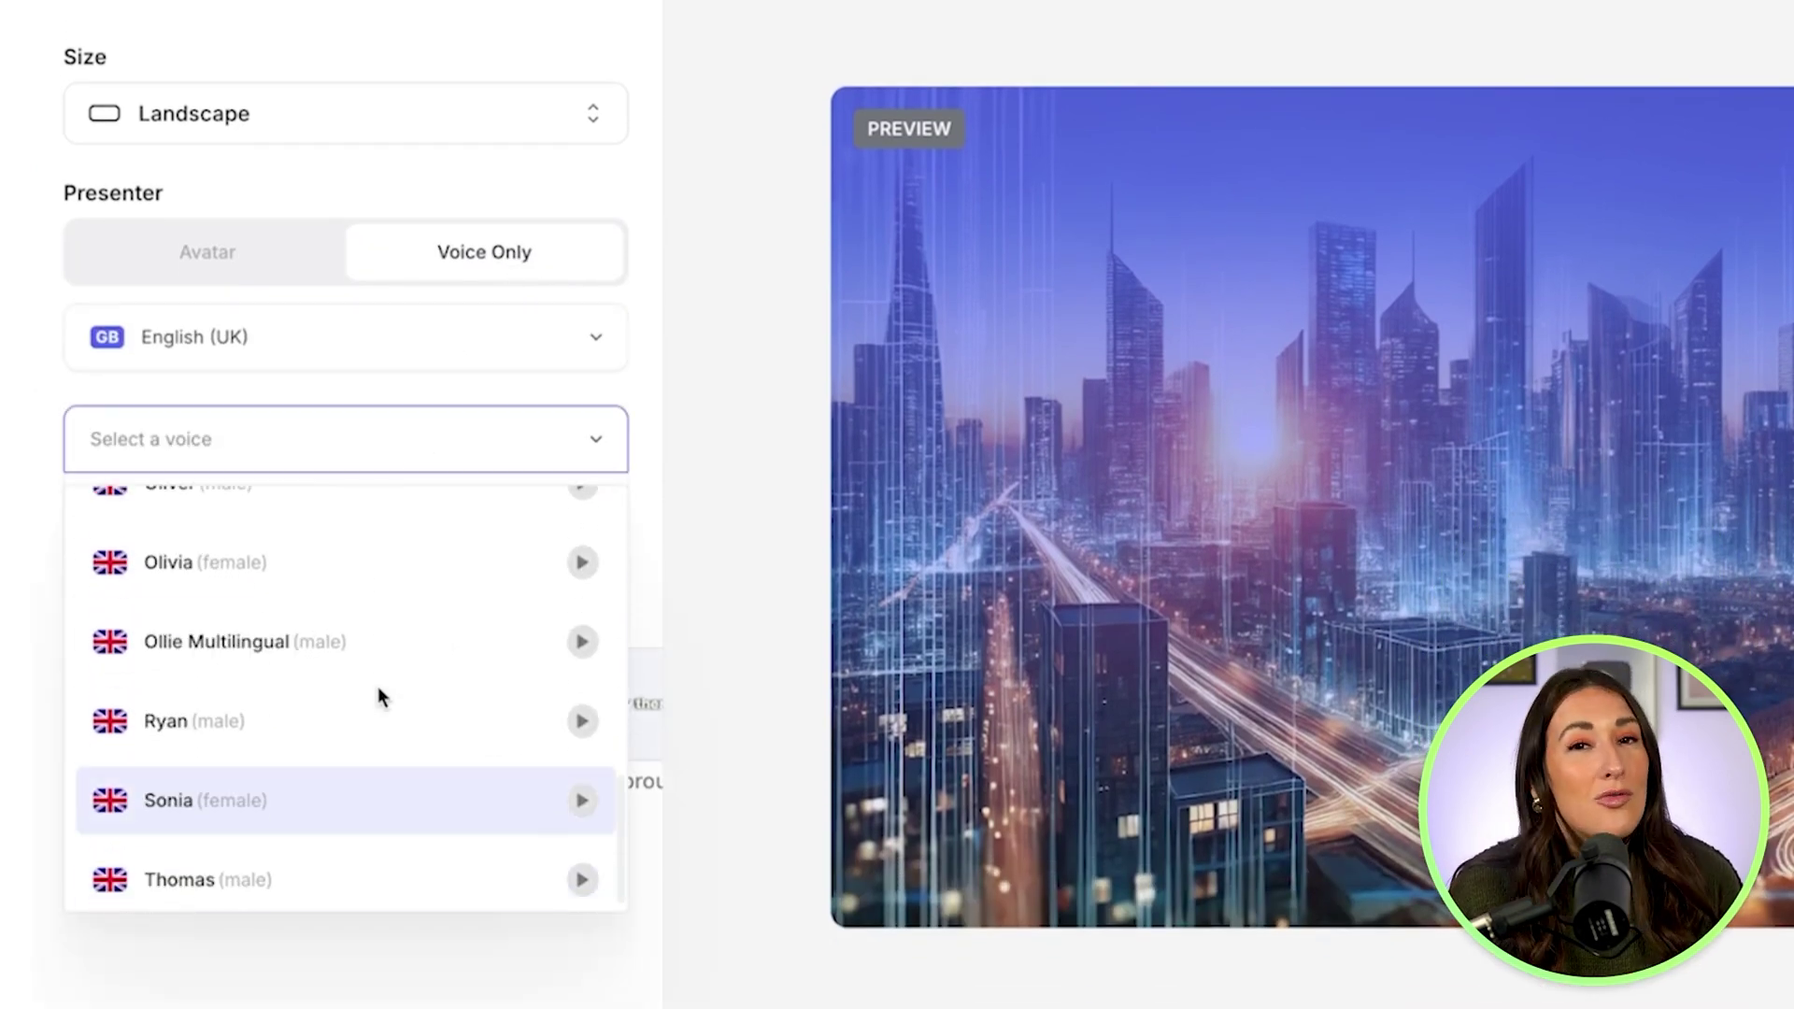
click(316, 782)
click(280, 501)
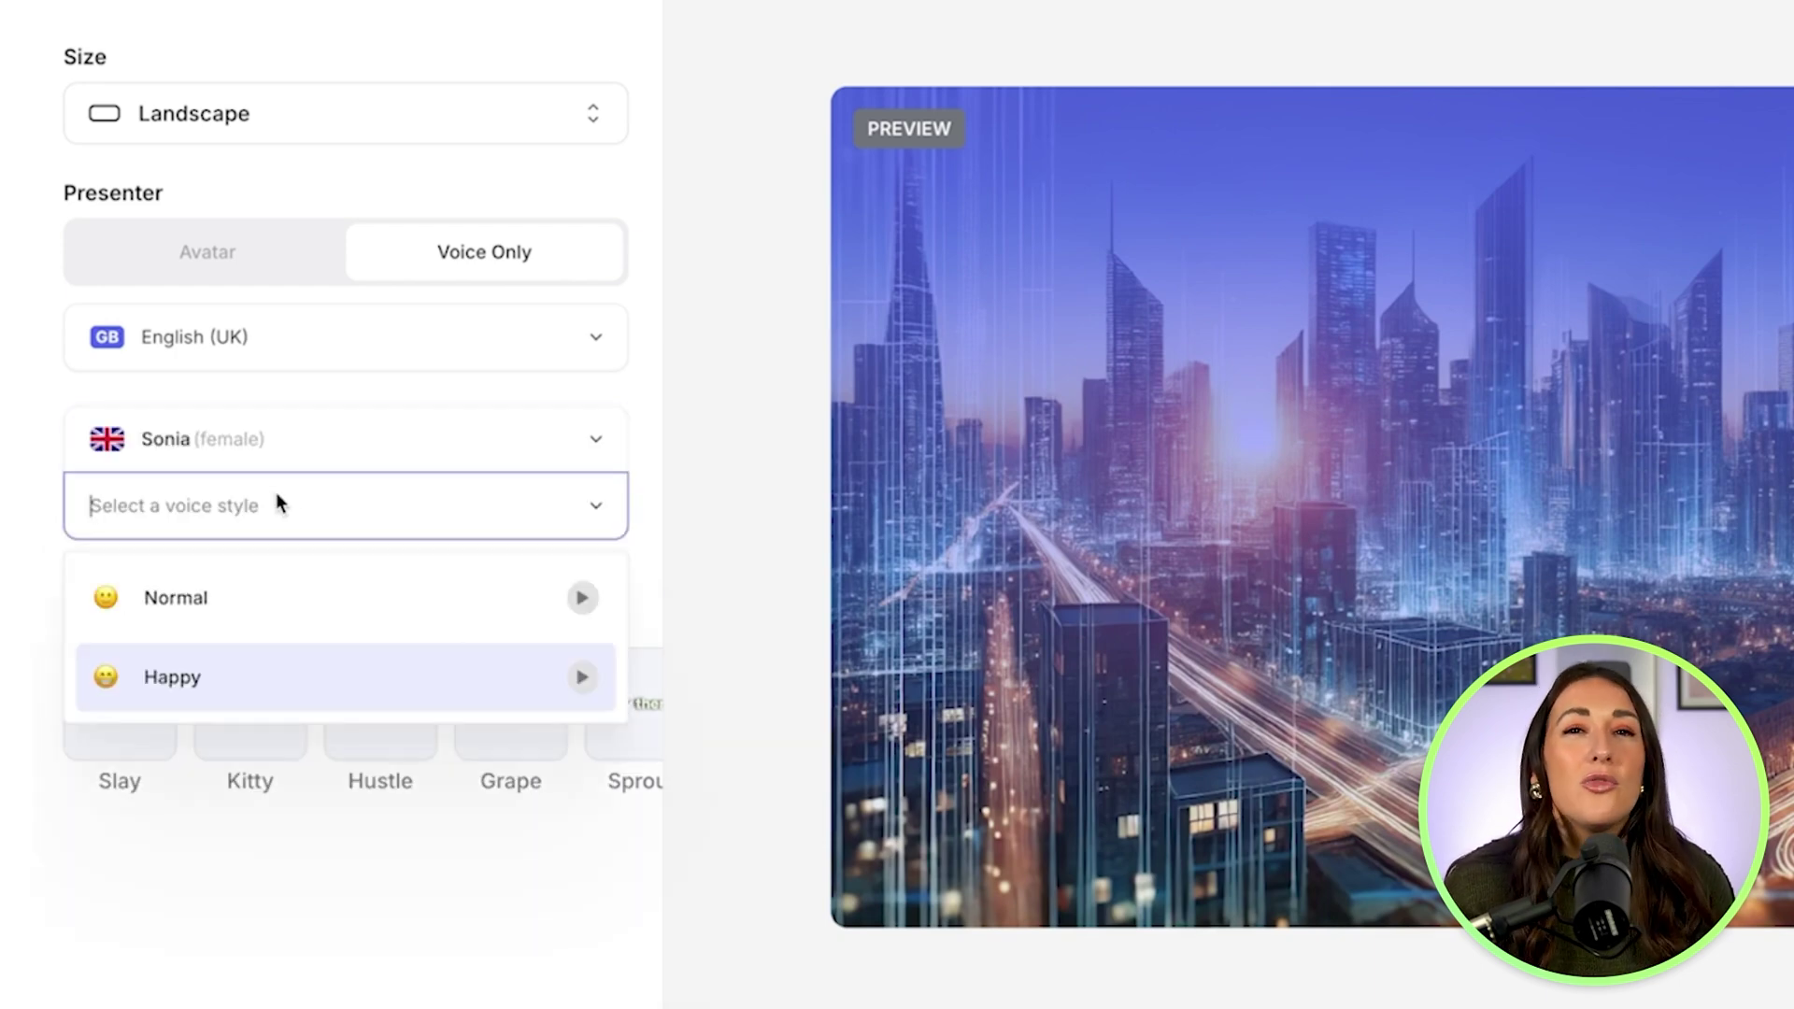
click(199, 691)
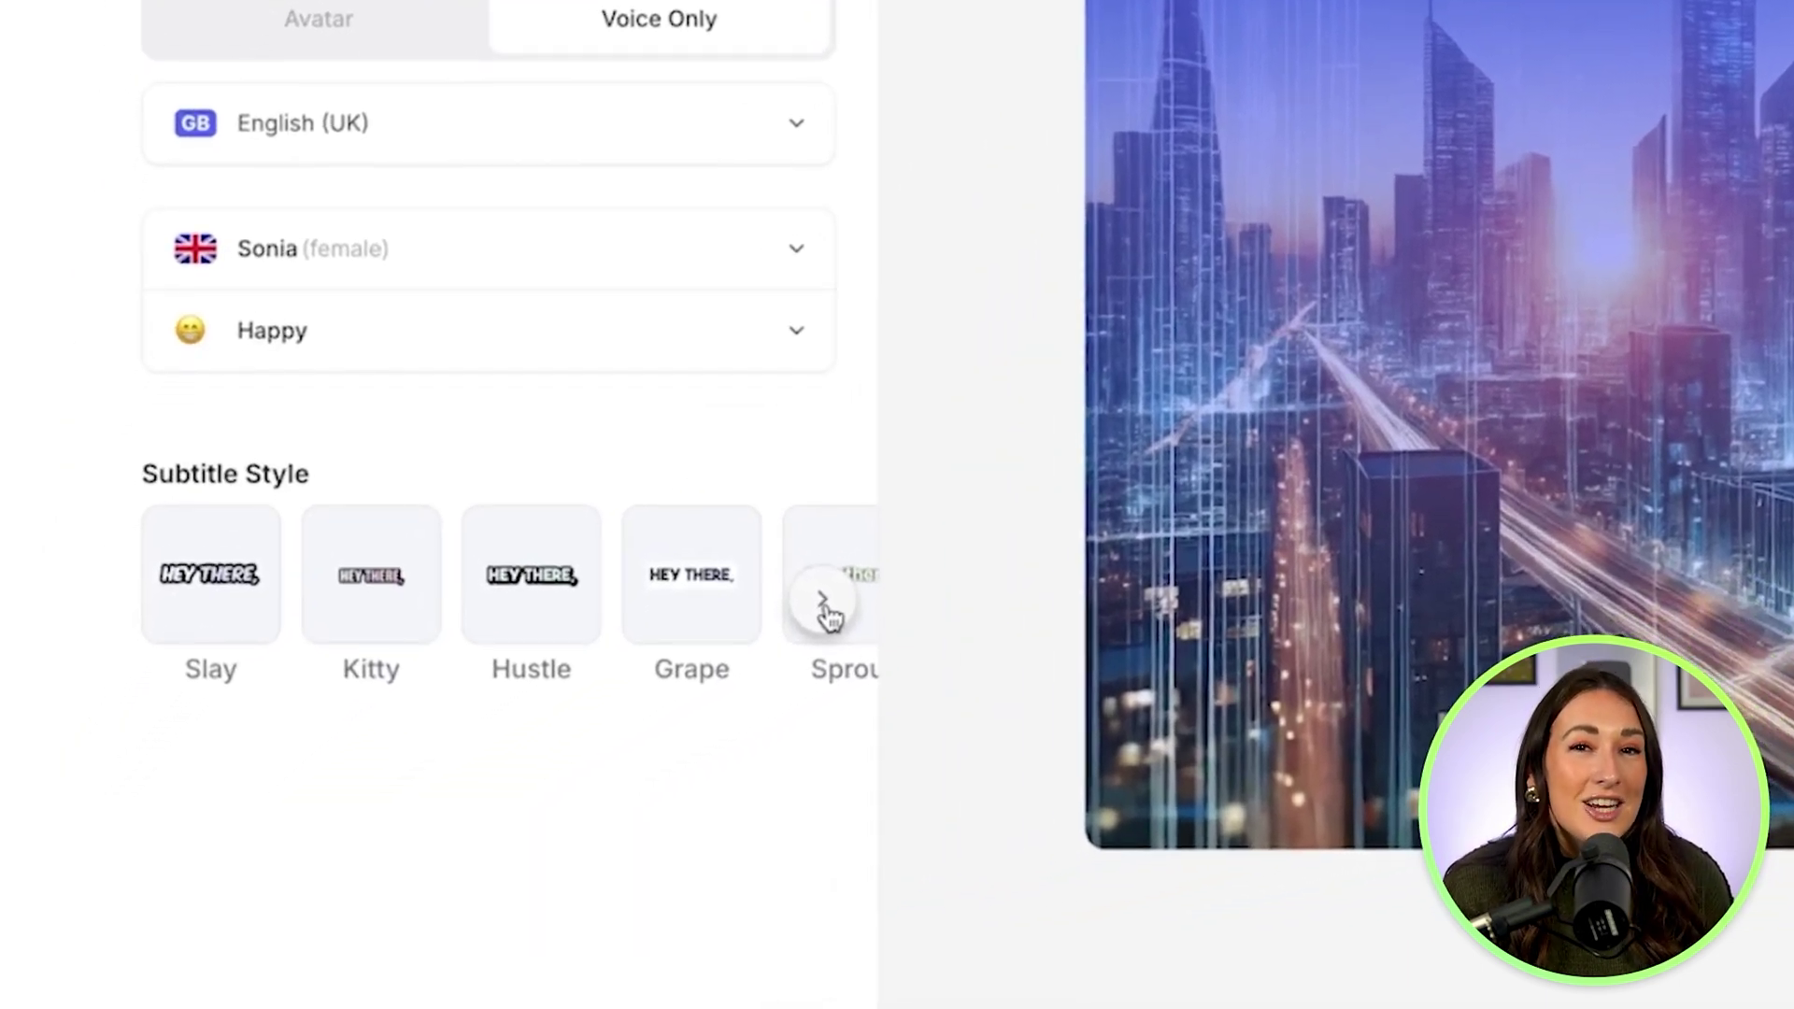
Browse the subtitle style carousel, select Lime, and proceed to the script
click(617, 727)
click(822, 600)
click(823, 600)
click(822, 600)
click(822, 600)
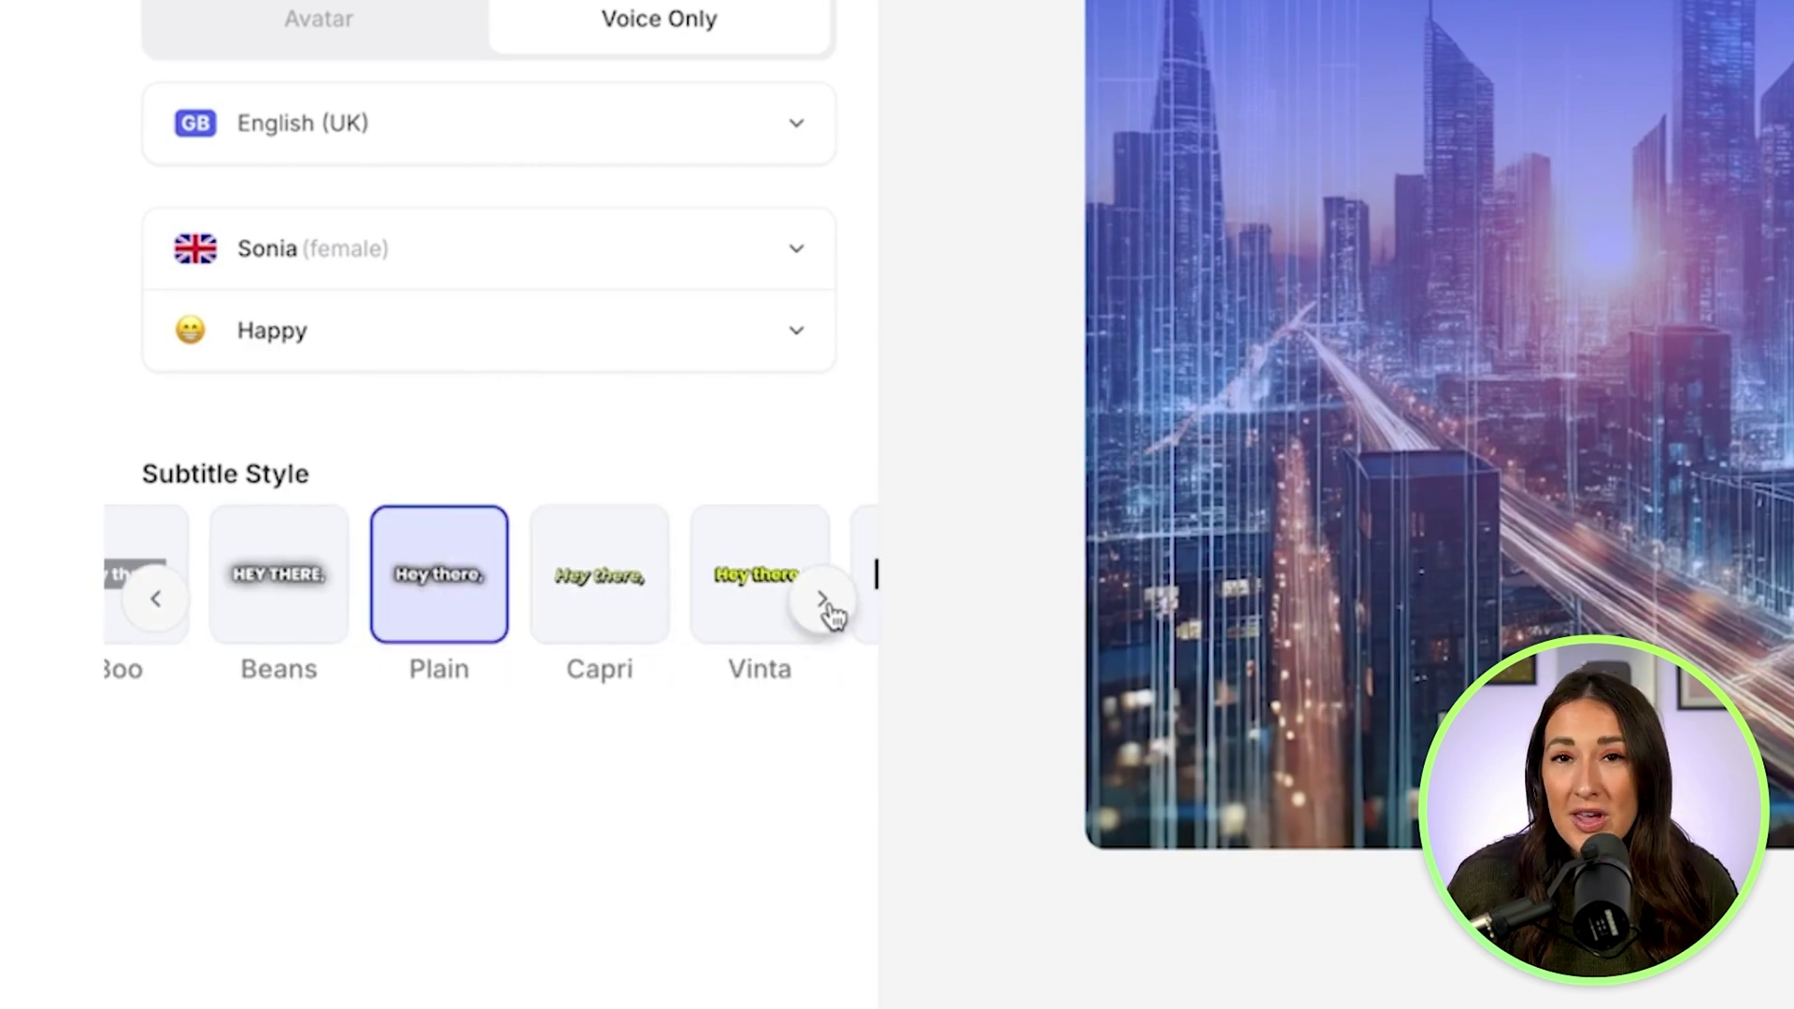
click(822, 600)
click(154, 600)
click(152, 599)
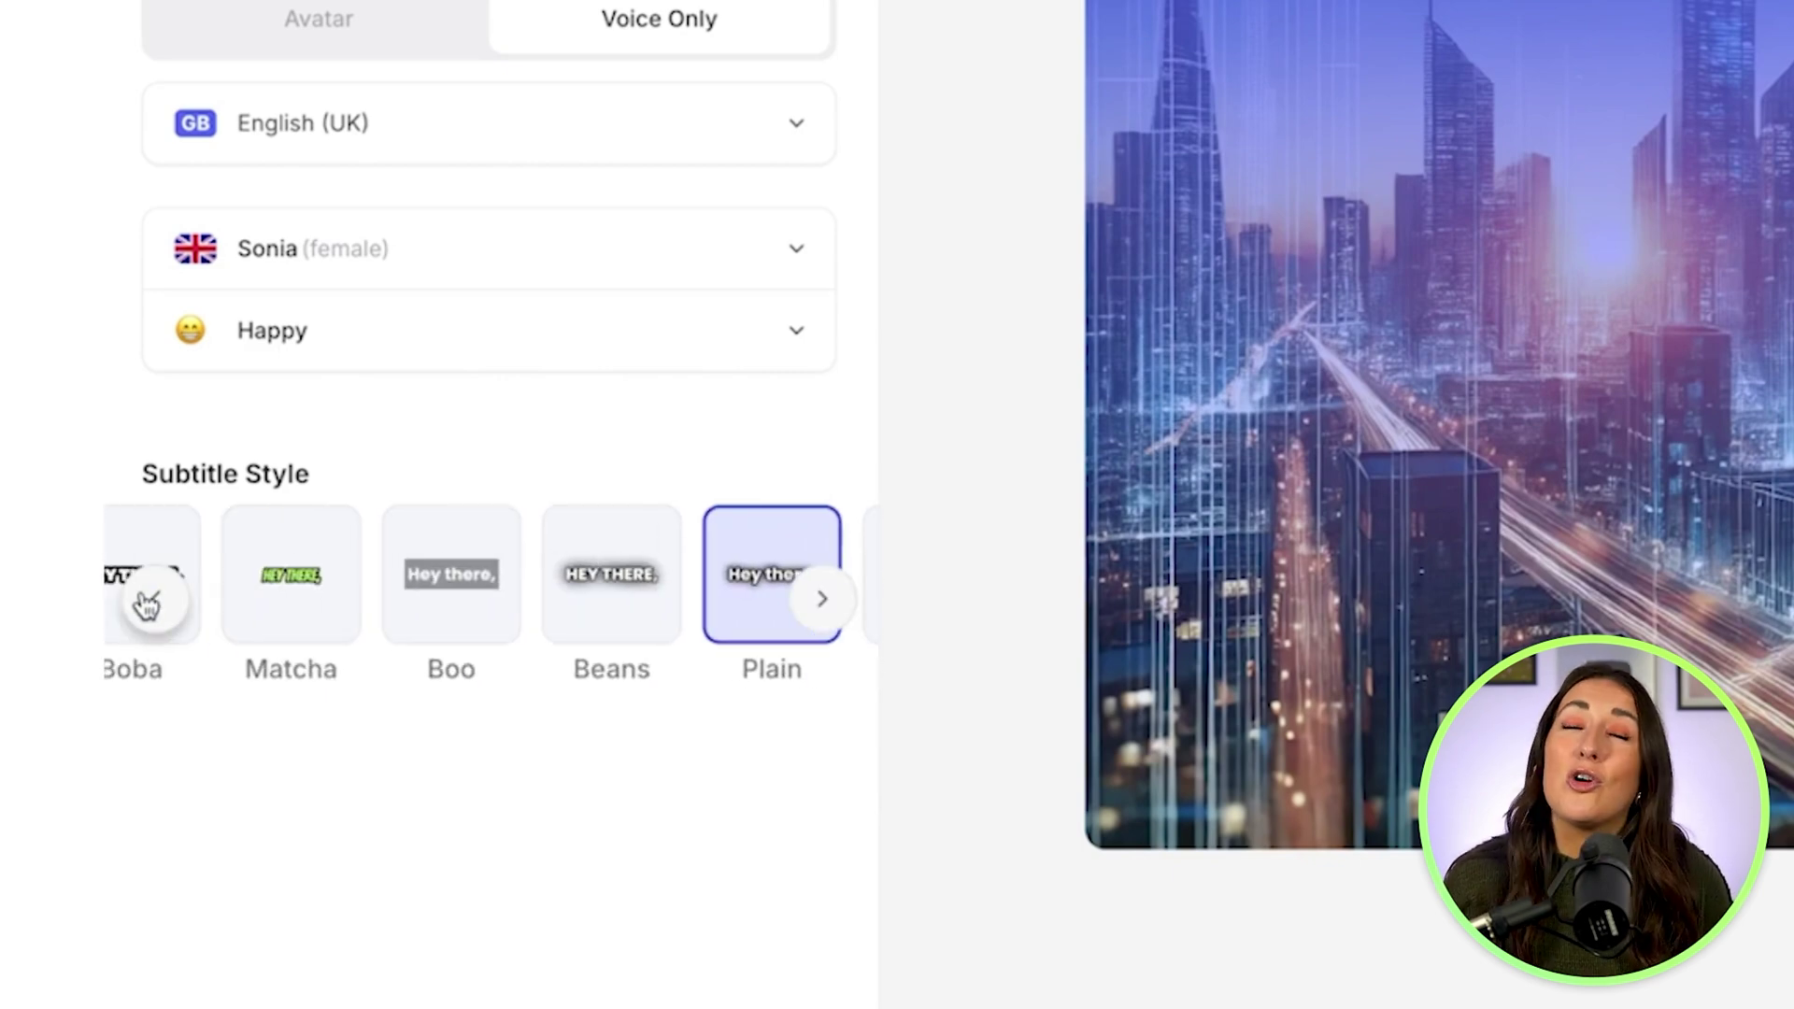
click(149, 602)
click(248, 588)
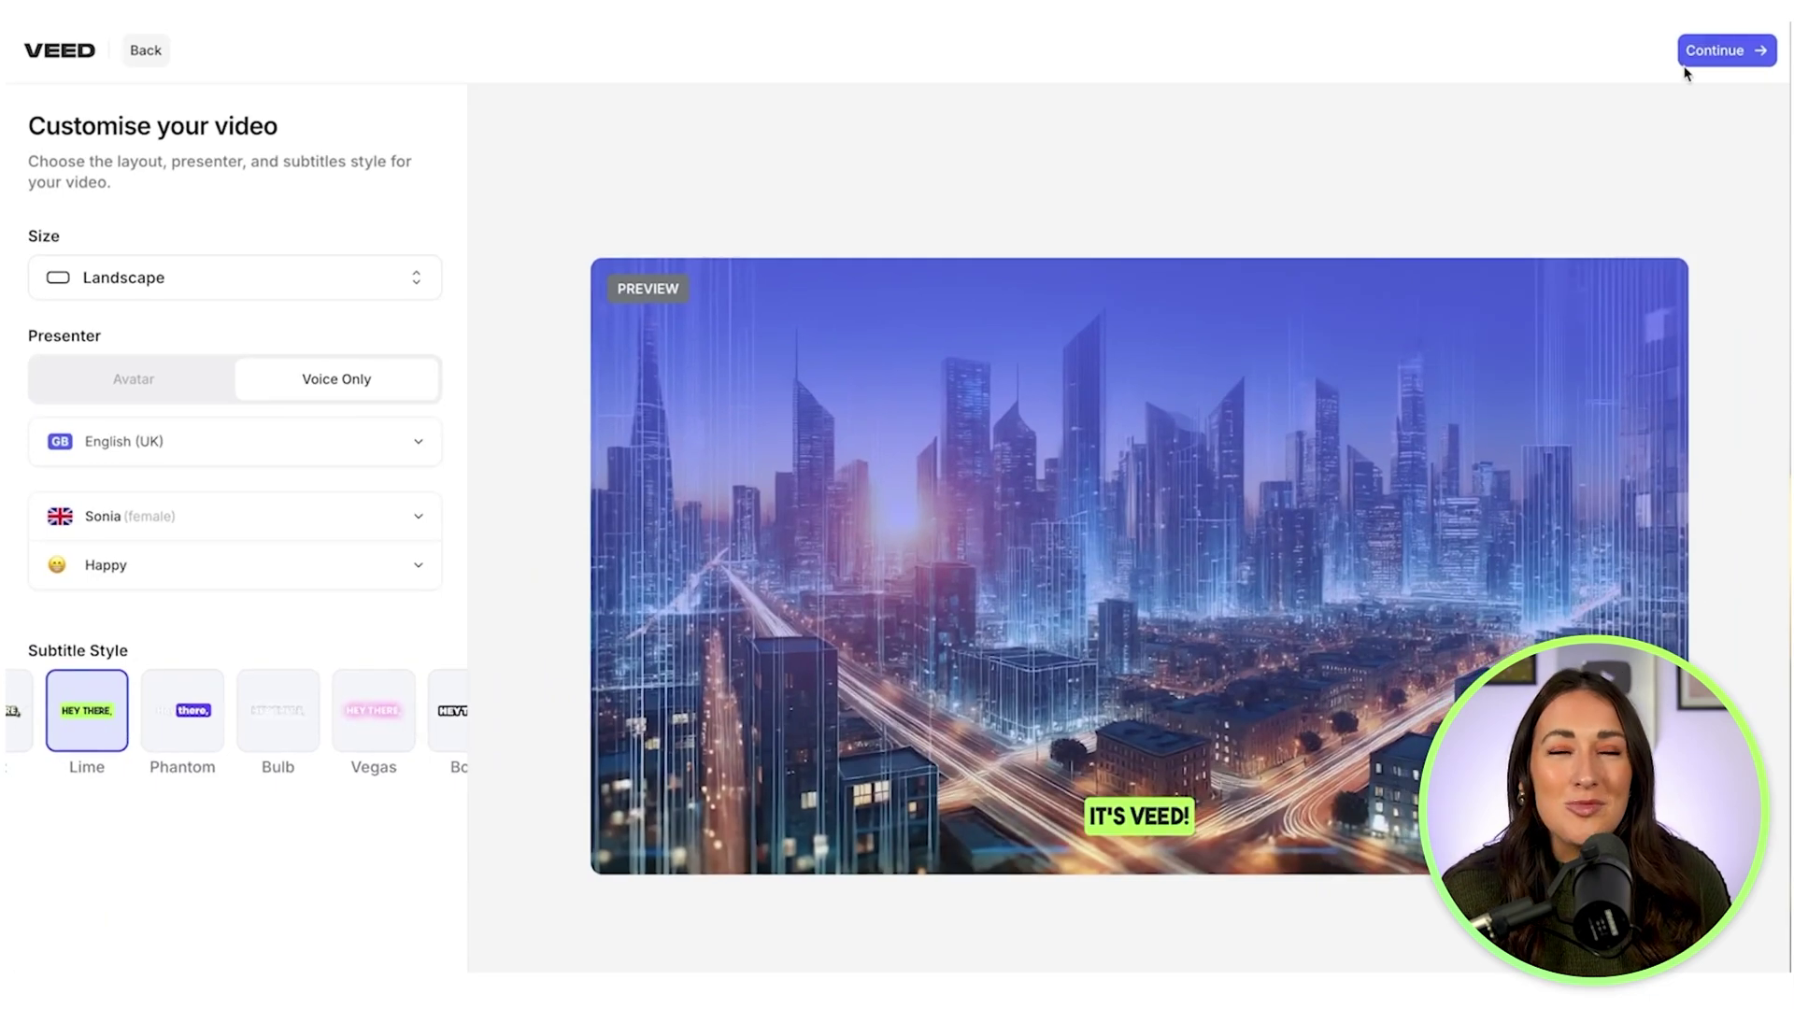
click(1701, 58)
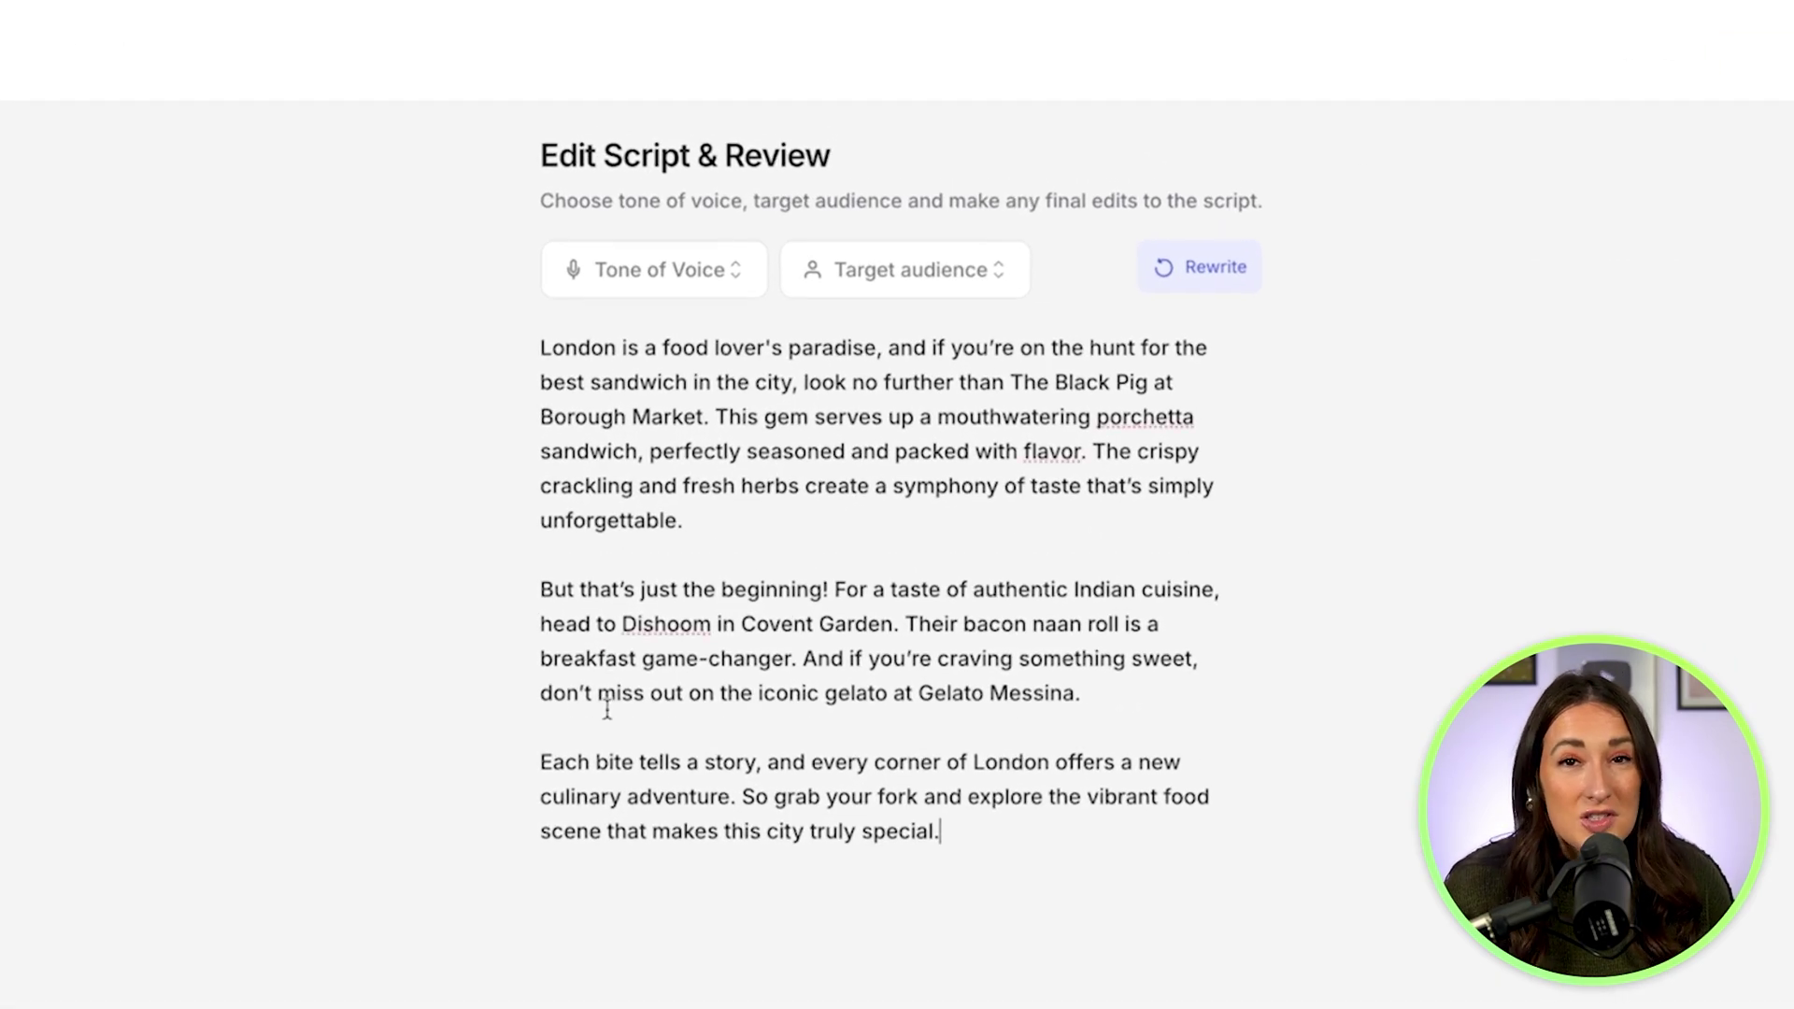
Type 'try the' into the script's final paragraph to rewrite the gelato sentence
text(try the)
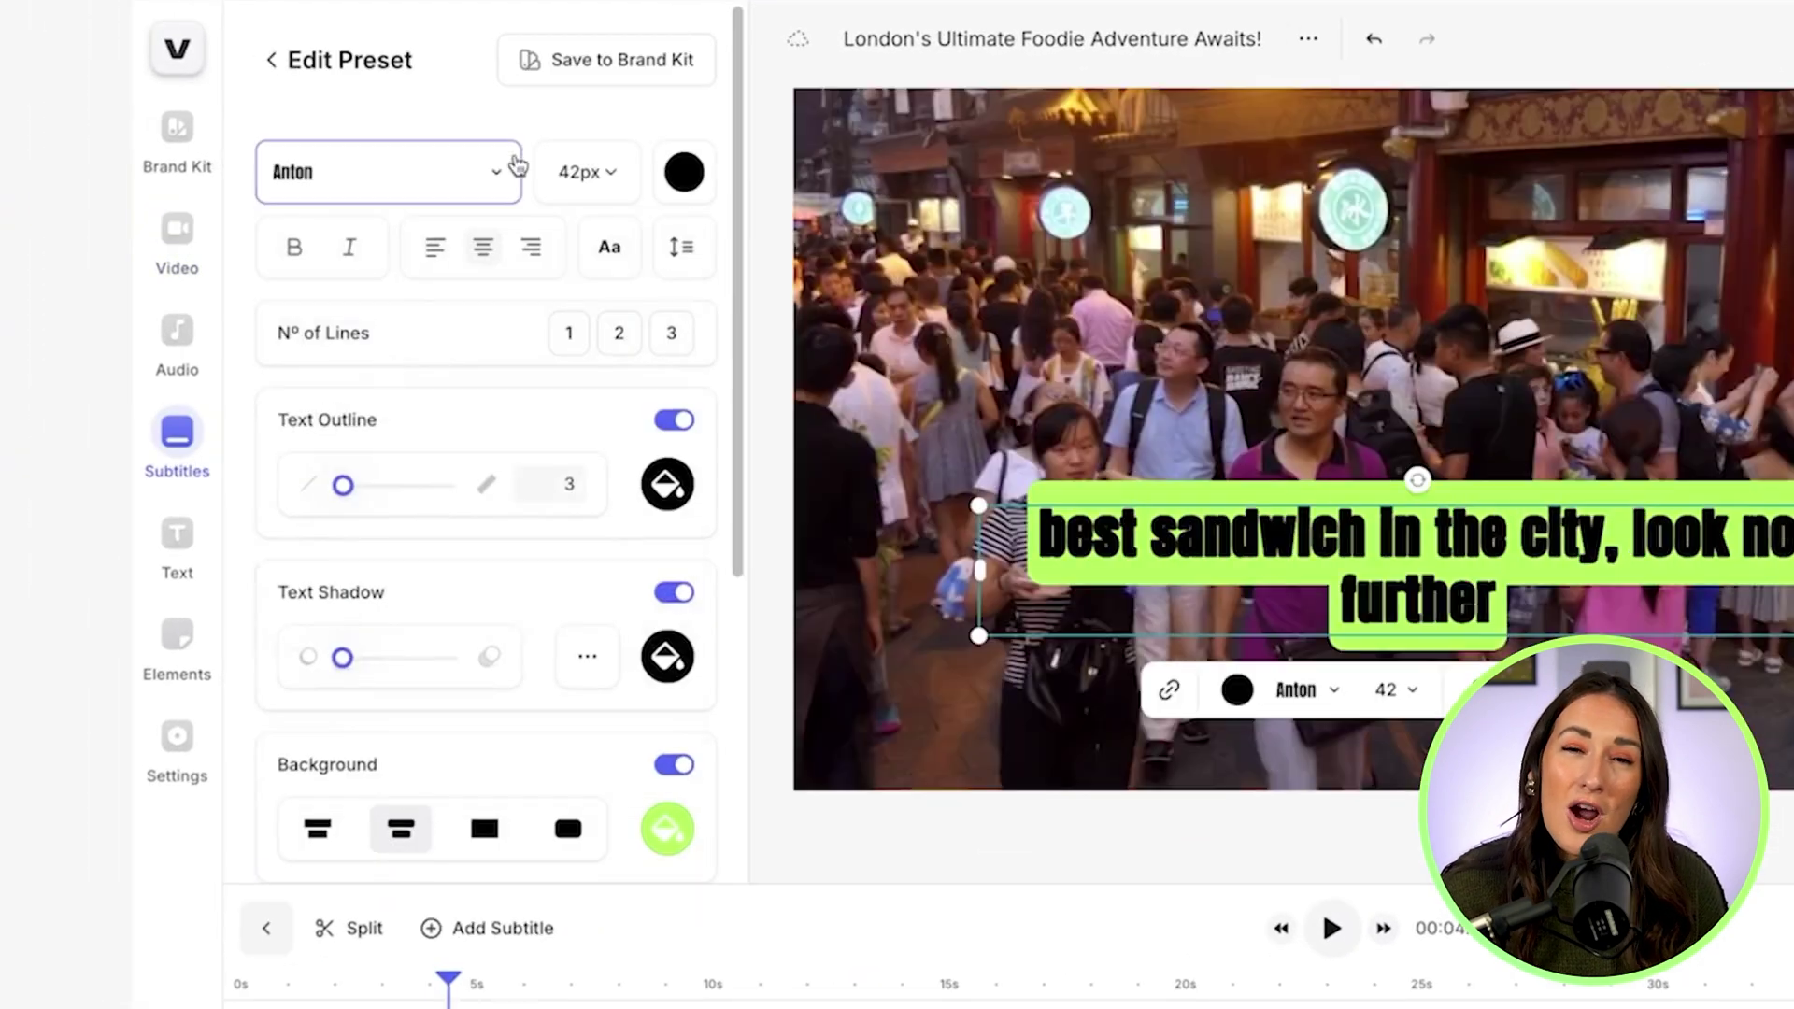
Give the subtitles white 30px Anton text and review their animation options
click(583, 171)
click(584, 384)
click(684, 171)
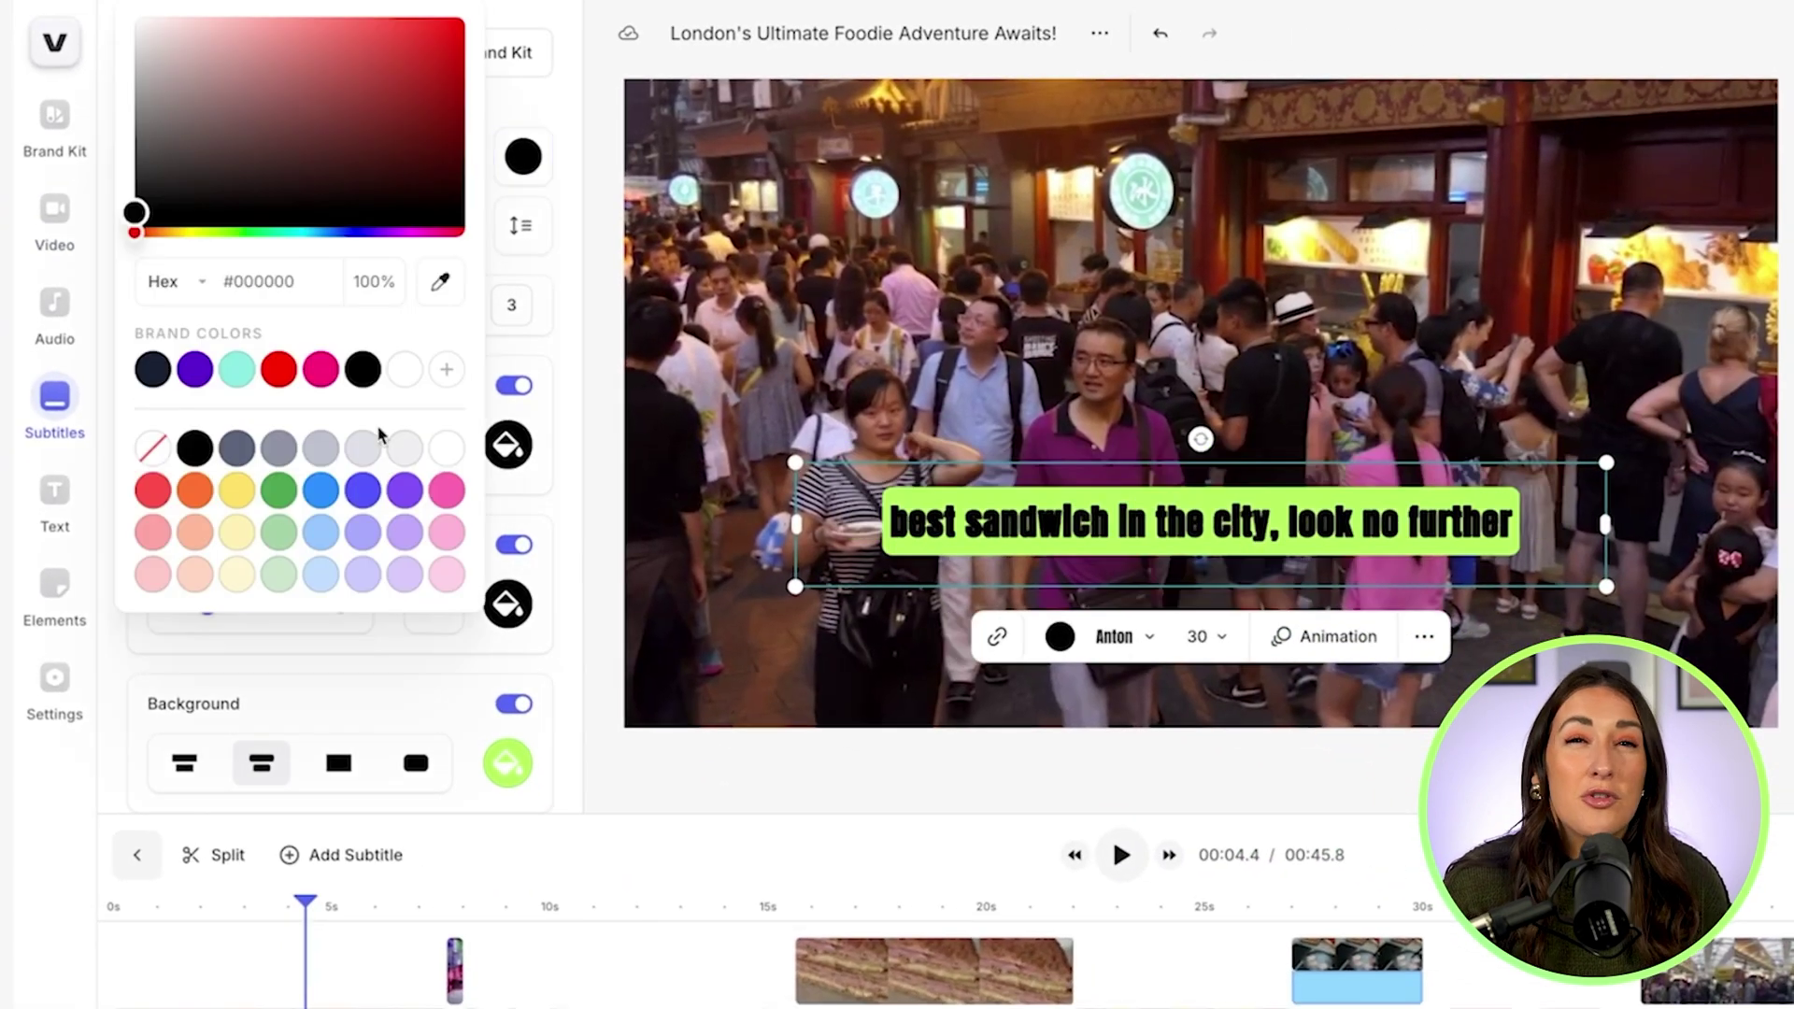
click(602, 487)
click(579, 45)
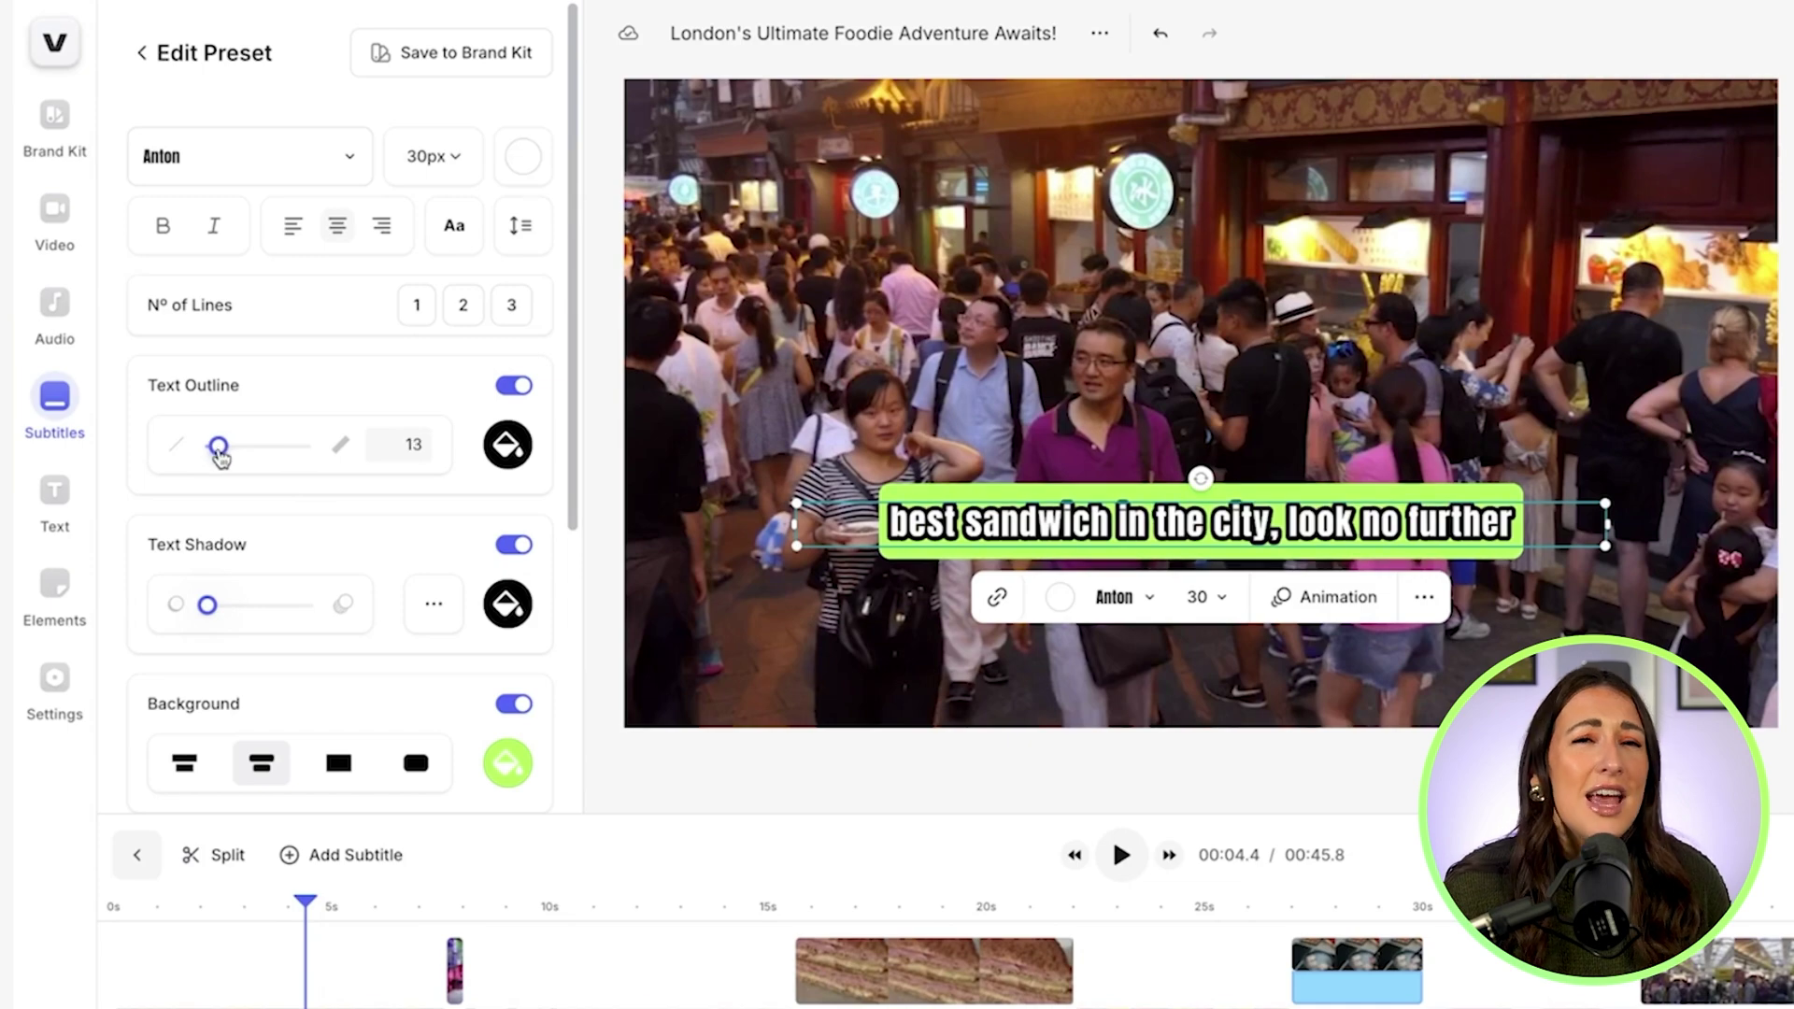
scroll(207, 617, down, 3)
click(280, 670)
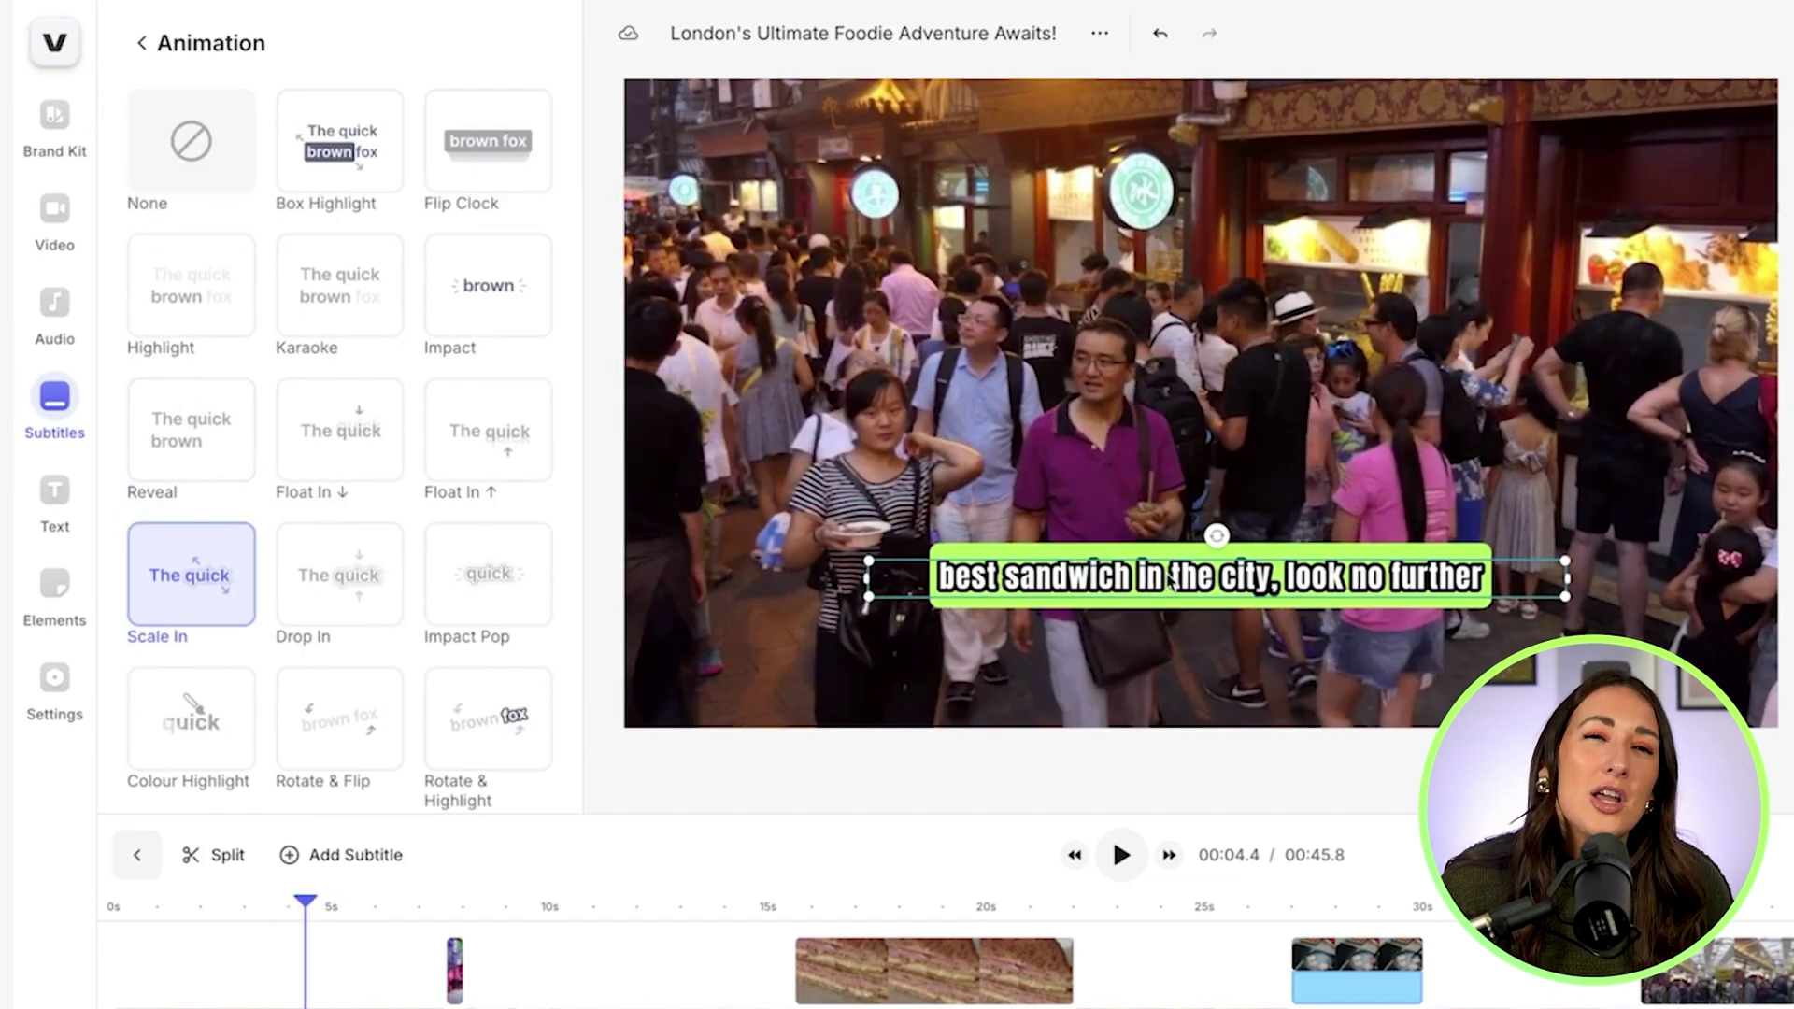
Shrink the subtitle box and move it lower, then open Text at the video start
drag(1177, 579, 1166, 624)
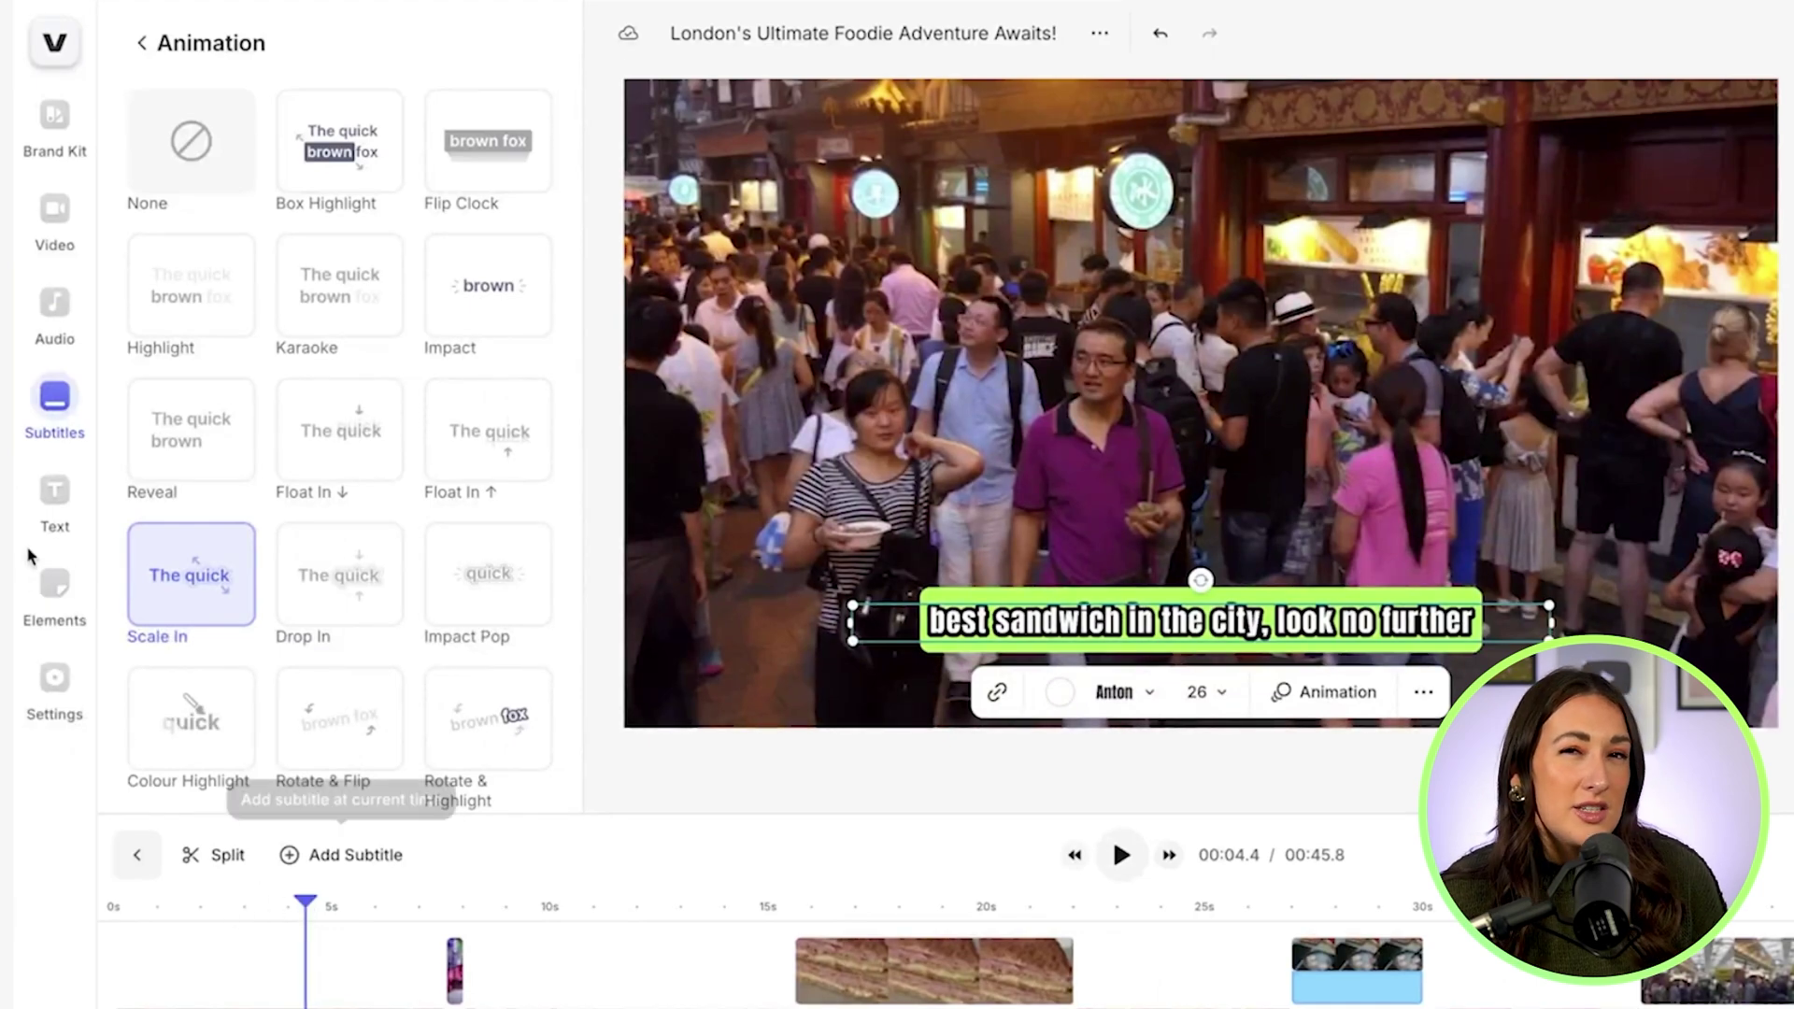
click(53, 520)
click(111, 937)
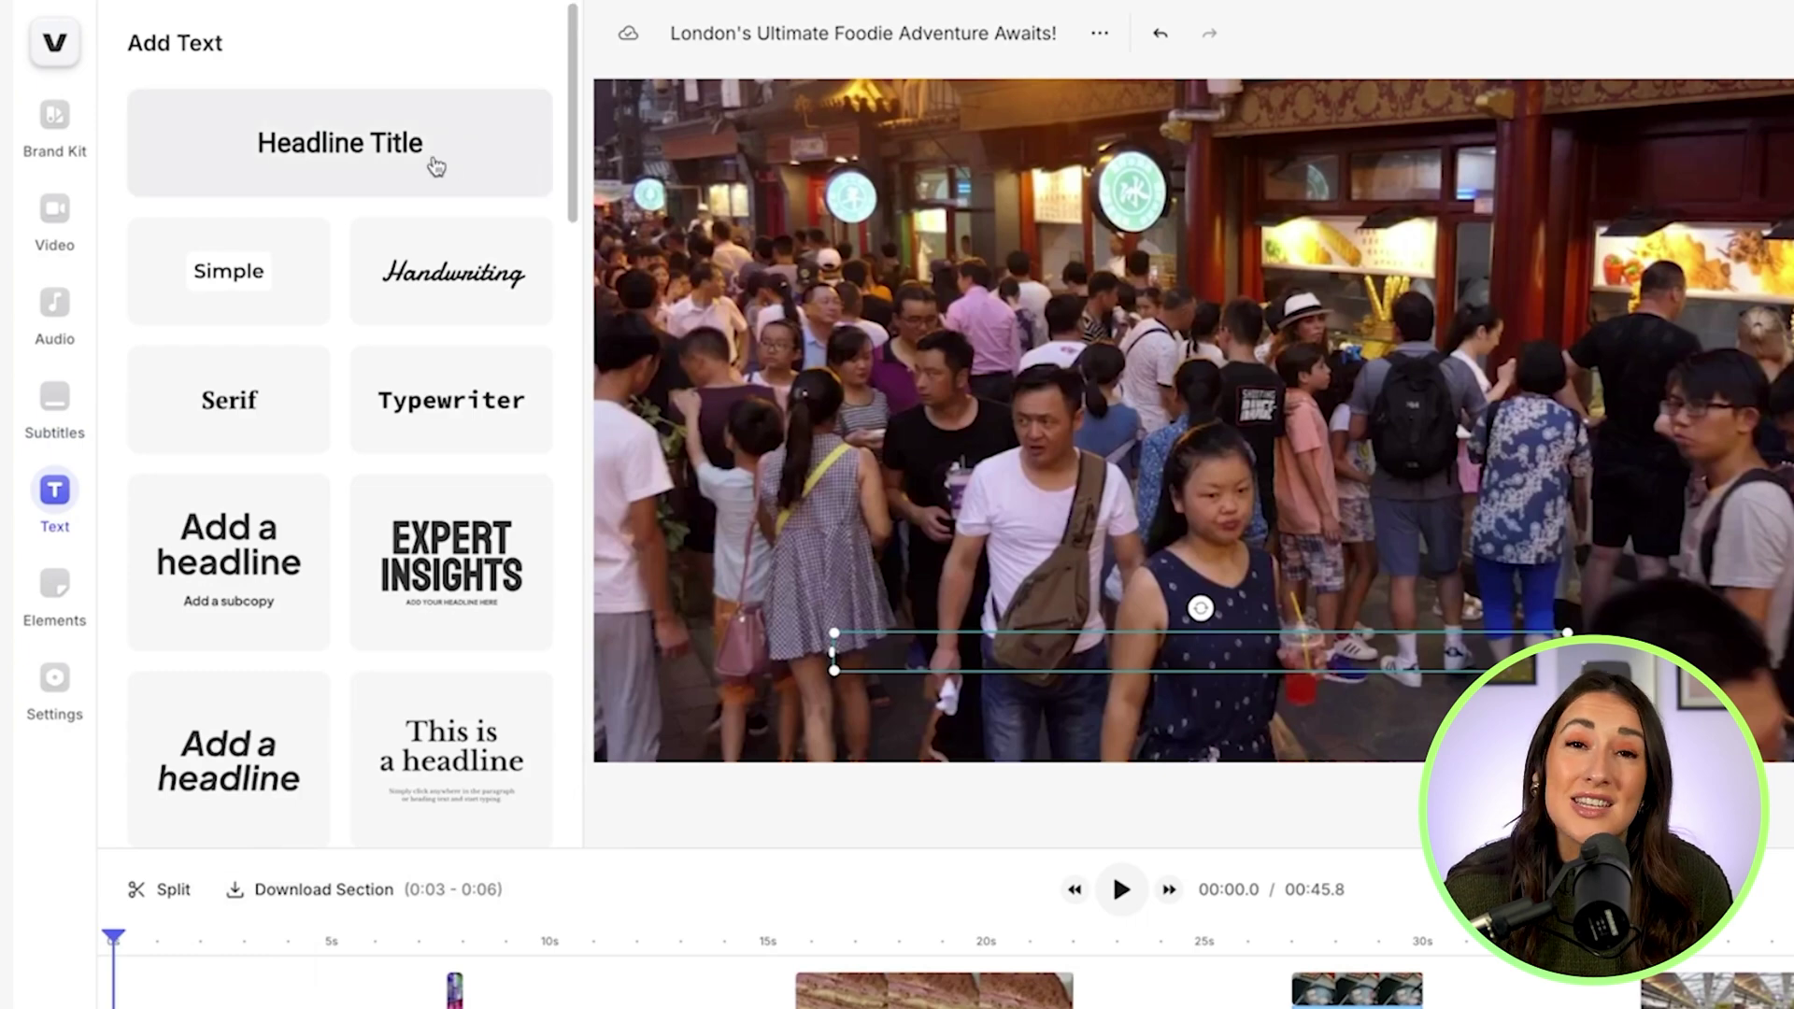
Add a two-line headline 'DO NOT MISS THESE / FOOD SPOTS IN LONDON' in 48px Anton
click(356, 119)
text(DO NOT MISS THESE)
key(Return)
text(FOOD SPOTS IN LONDON)
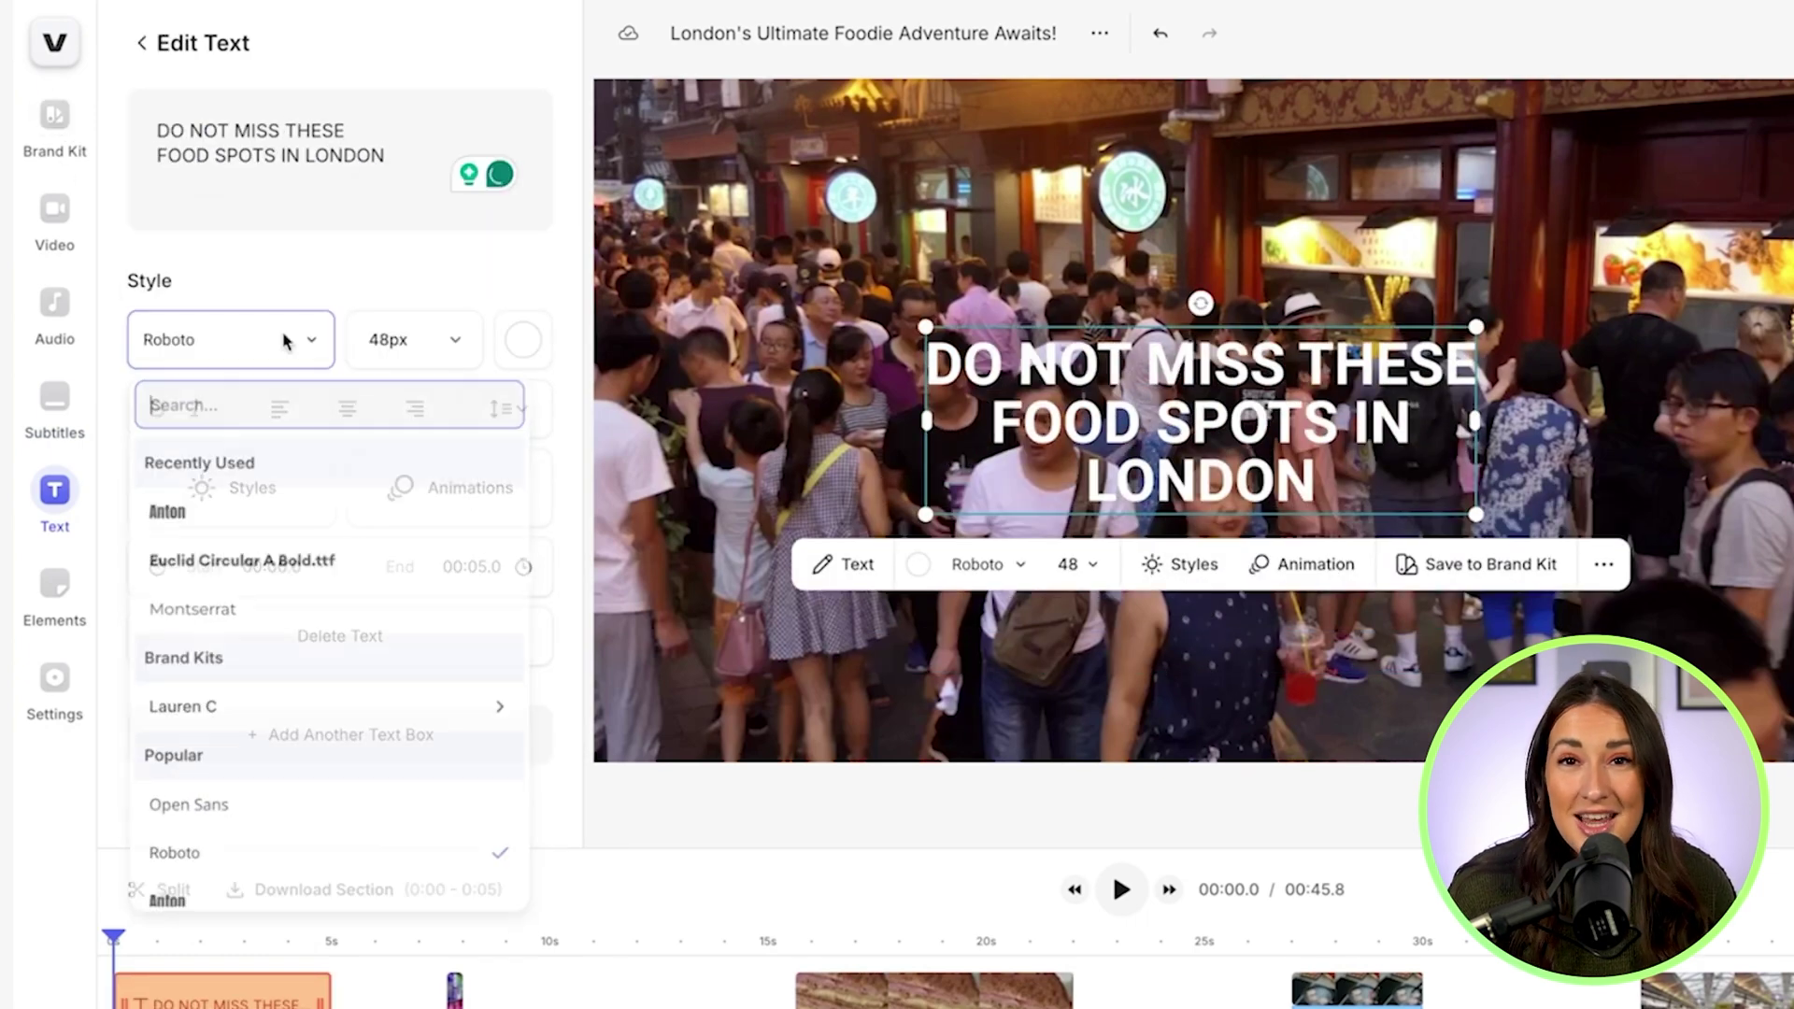
click(289, 340)
click(240, 520)
click(383, 350)
click(393, 685)
Give the title a light purple background preset with Fade in and Fade out animations
click(523, 340)
click(573, 604)
click(233, 487)
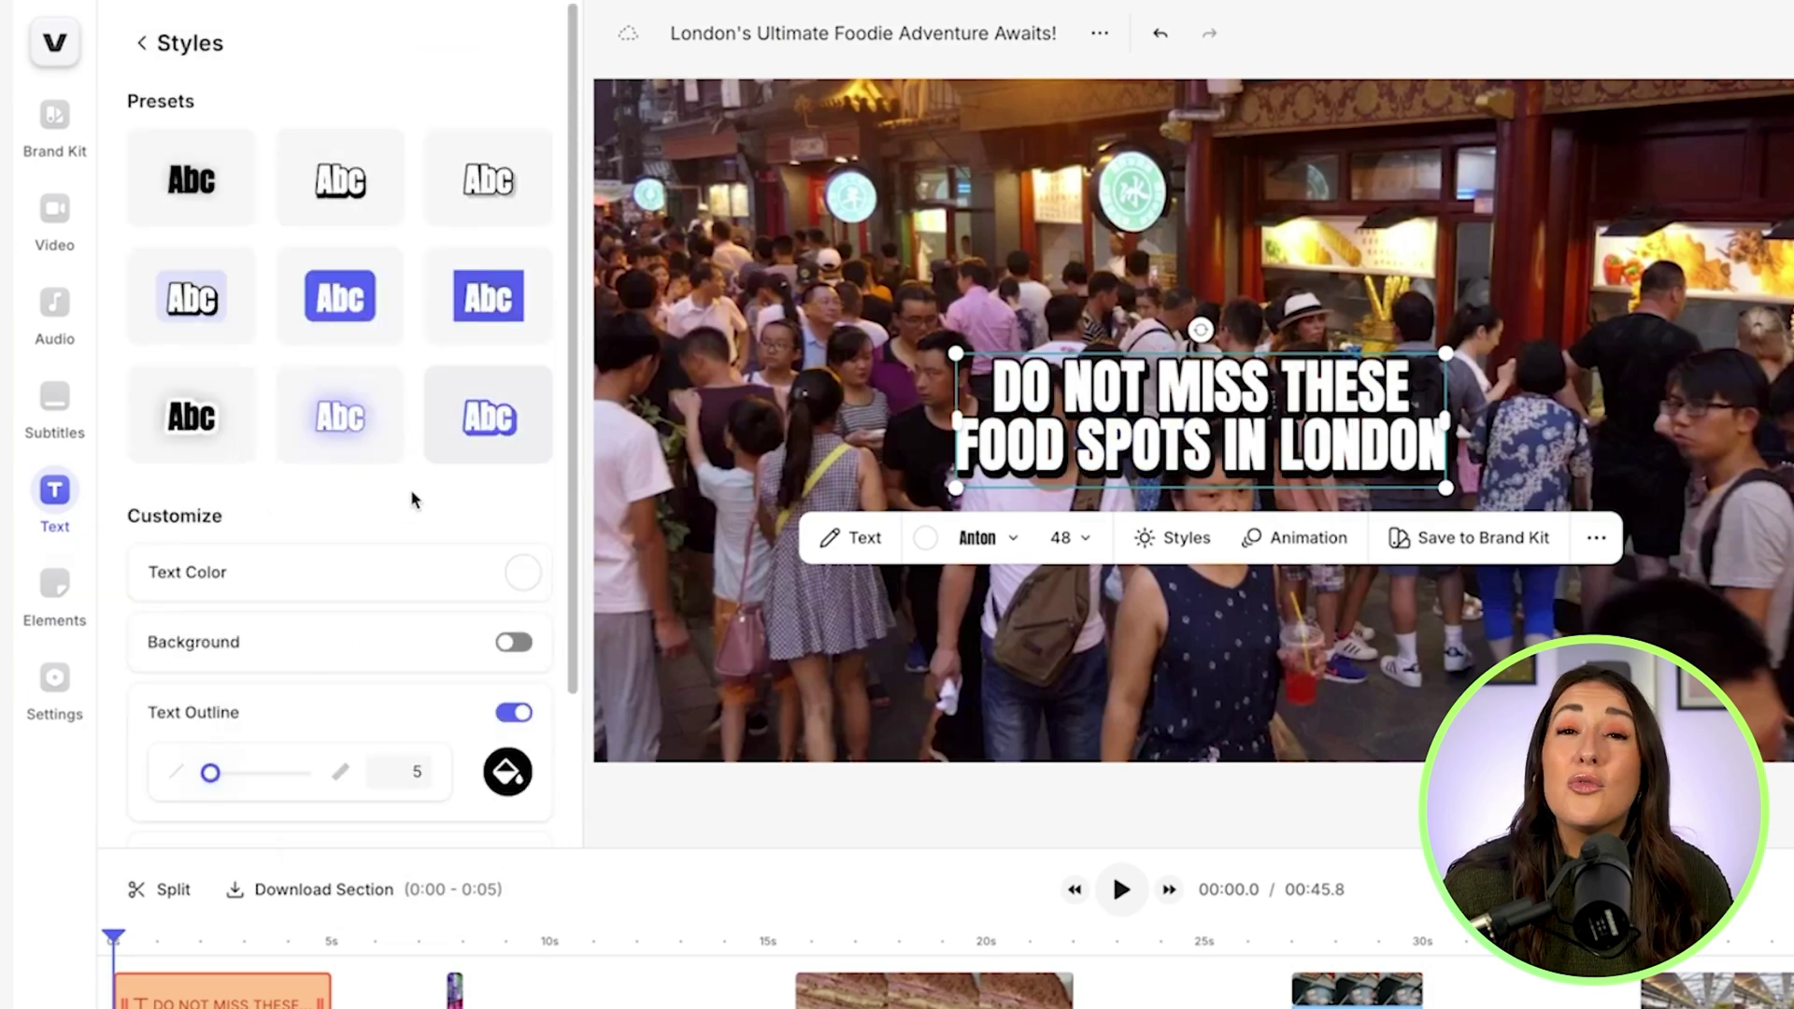
click(197, 344)
click(141, 43)
click(345, 505)
click(340, 221)
click(336, 107)
click(339, 222)
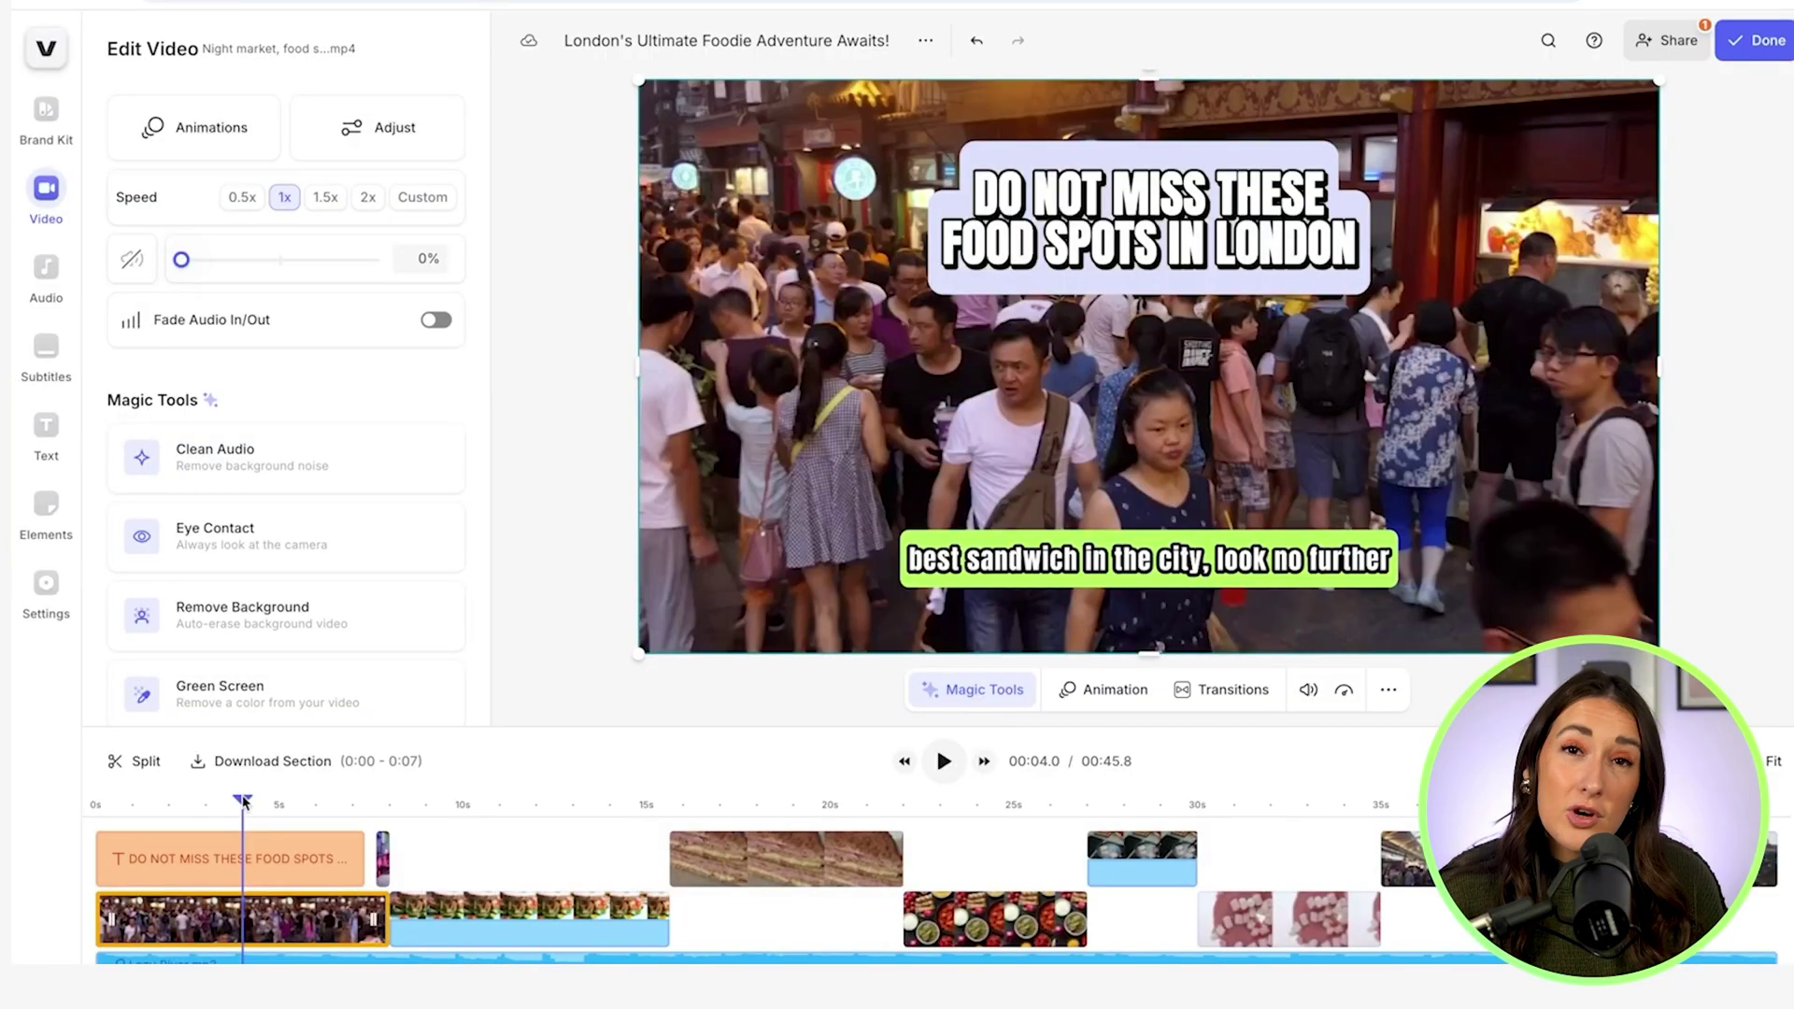
Swap the 25-second clip for dishoom_1.mp4, widen it to fill the frame, and open Export
click(1014, 809)
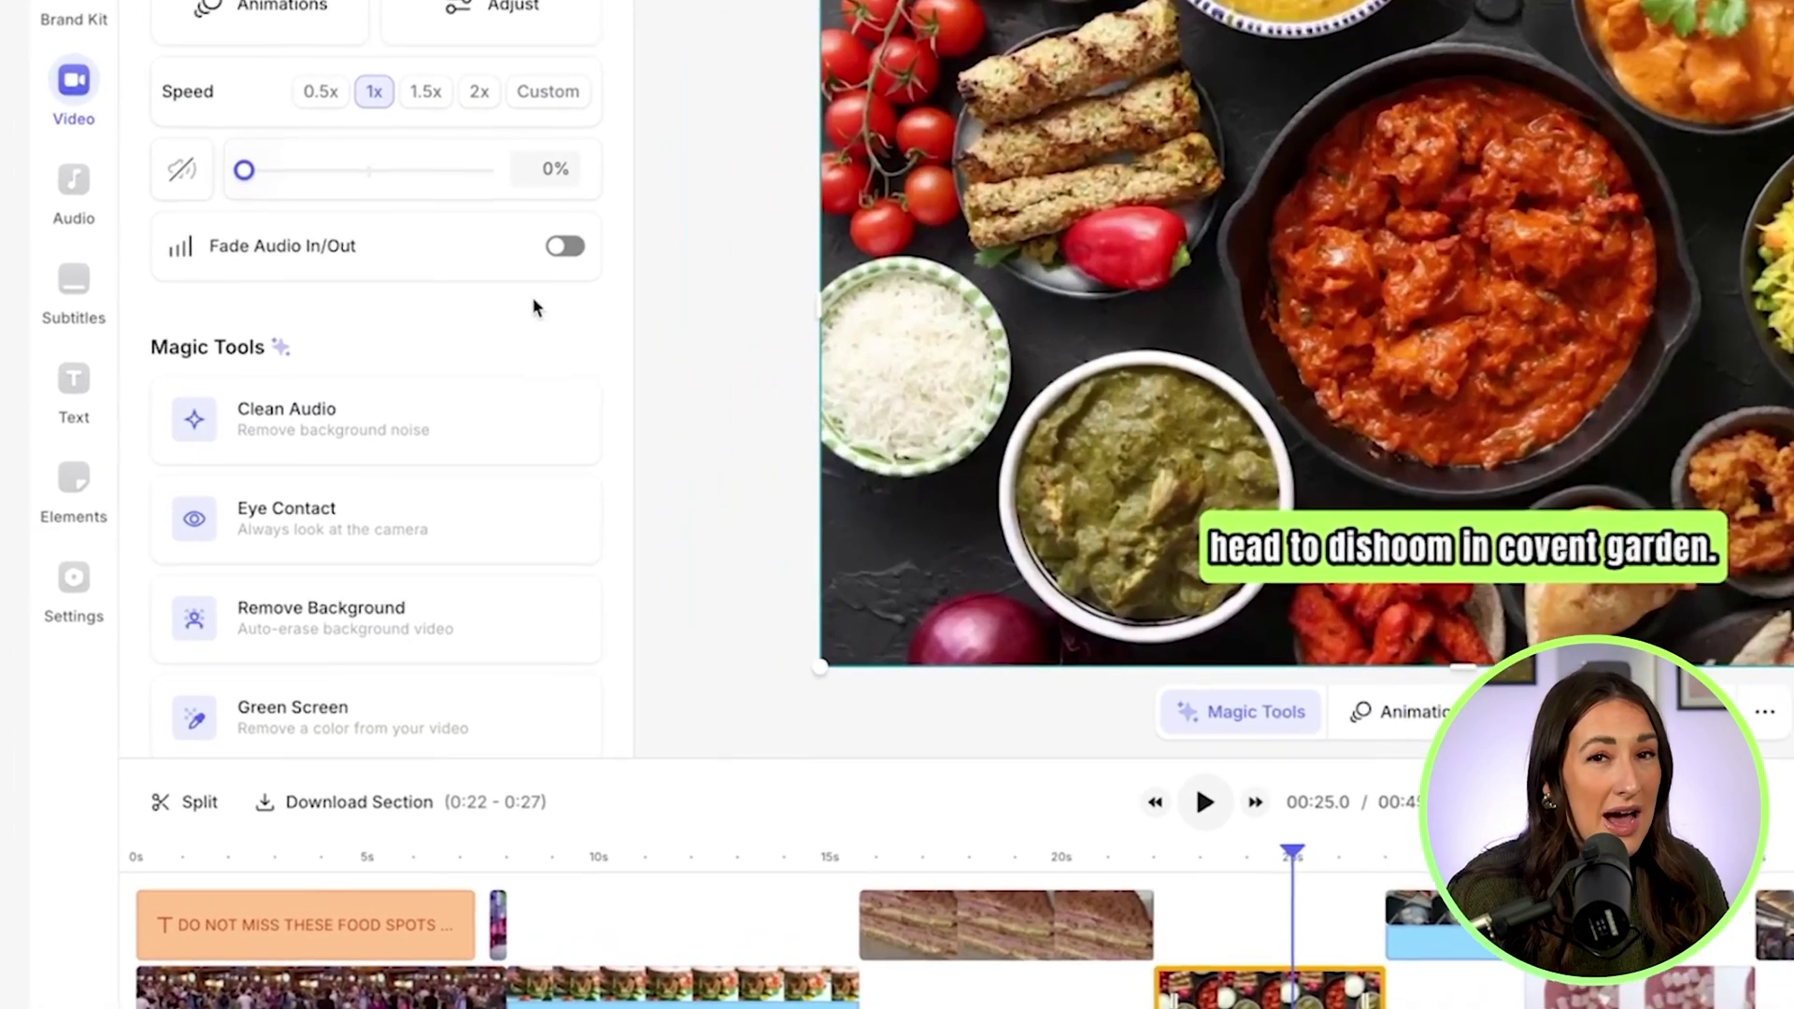
scroll(407, 449, down, 6)
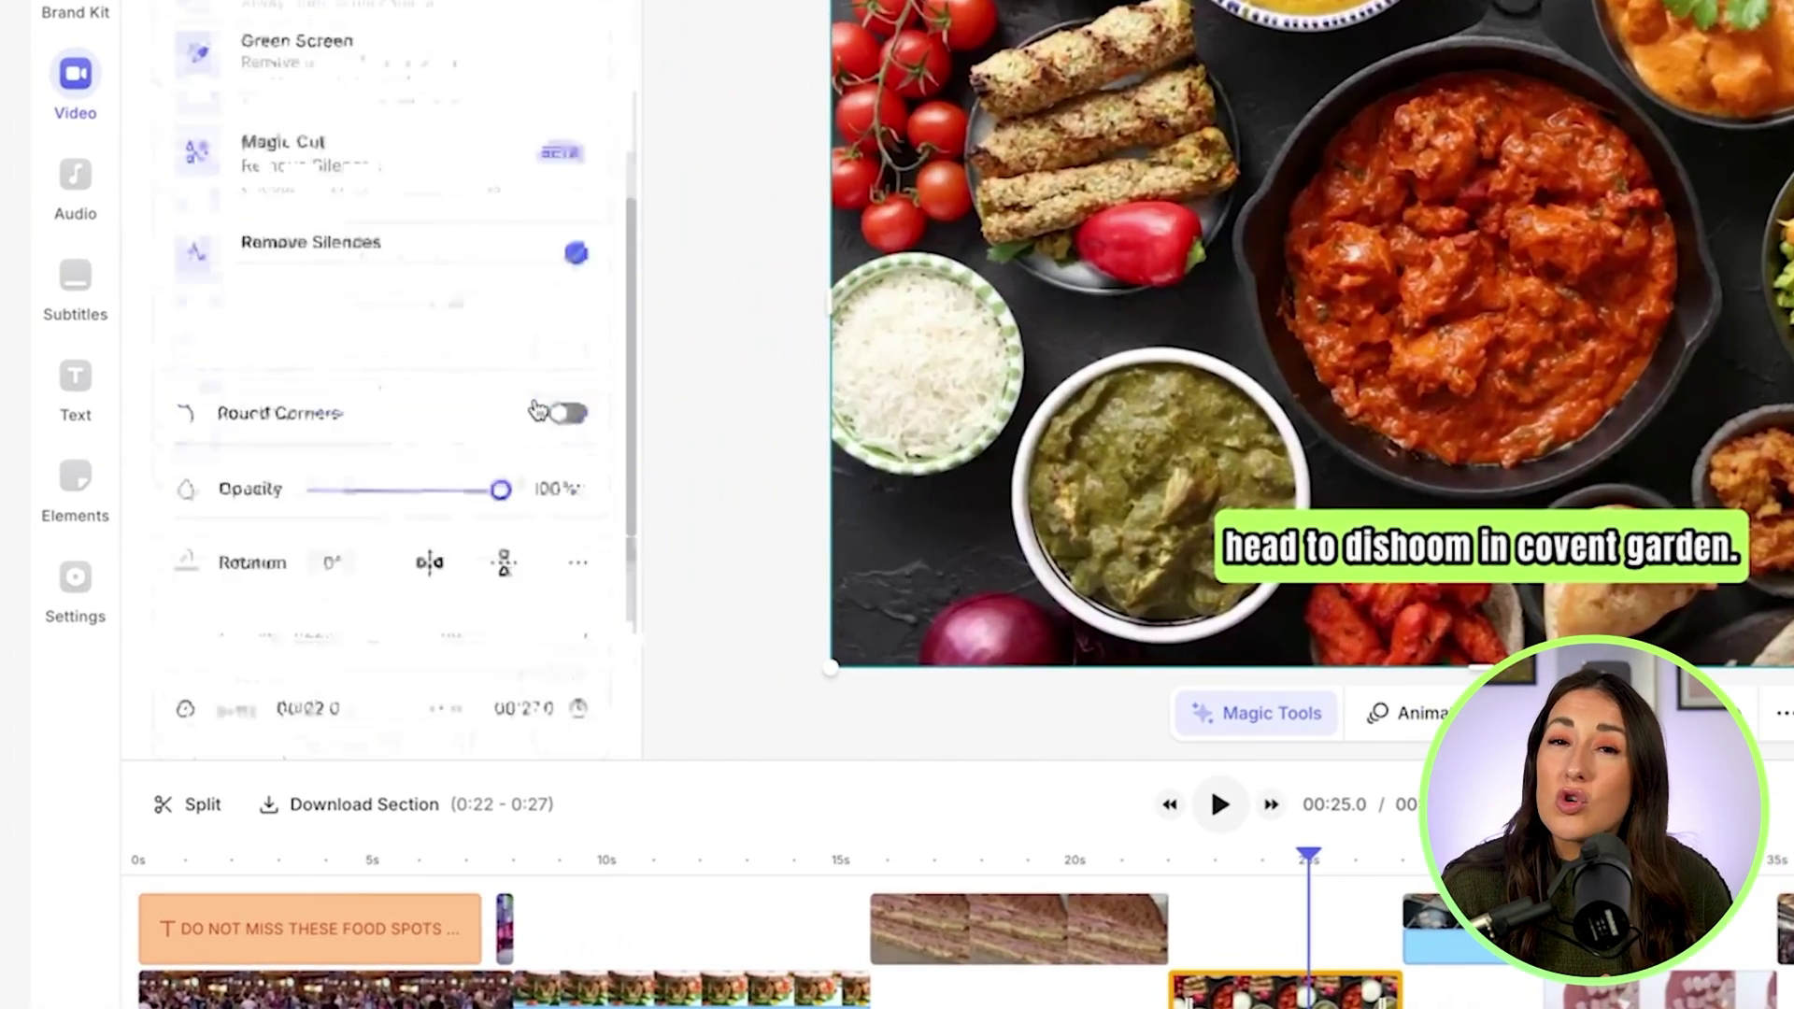
scroll(537, 409, down, 2)
click(342, 688)
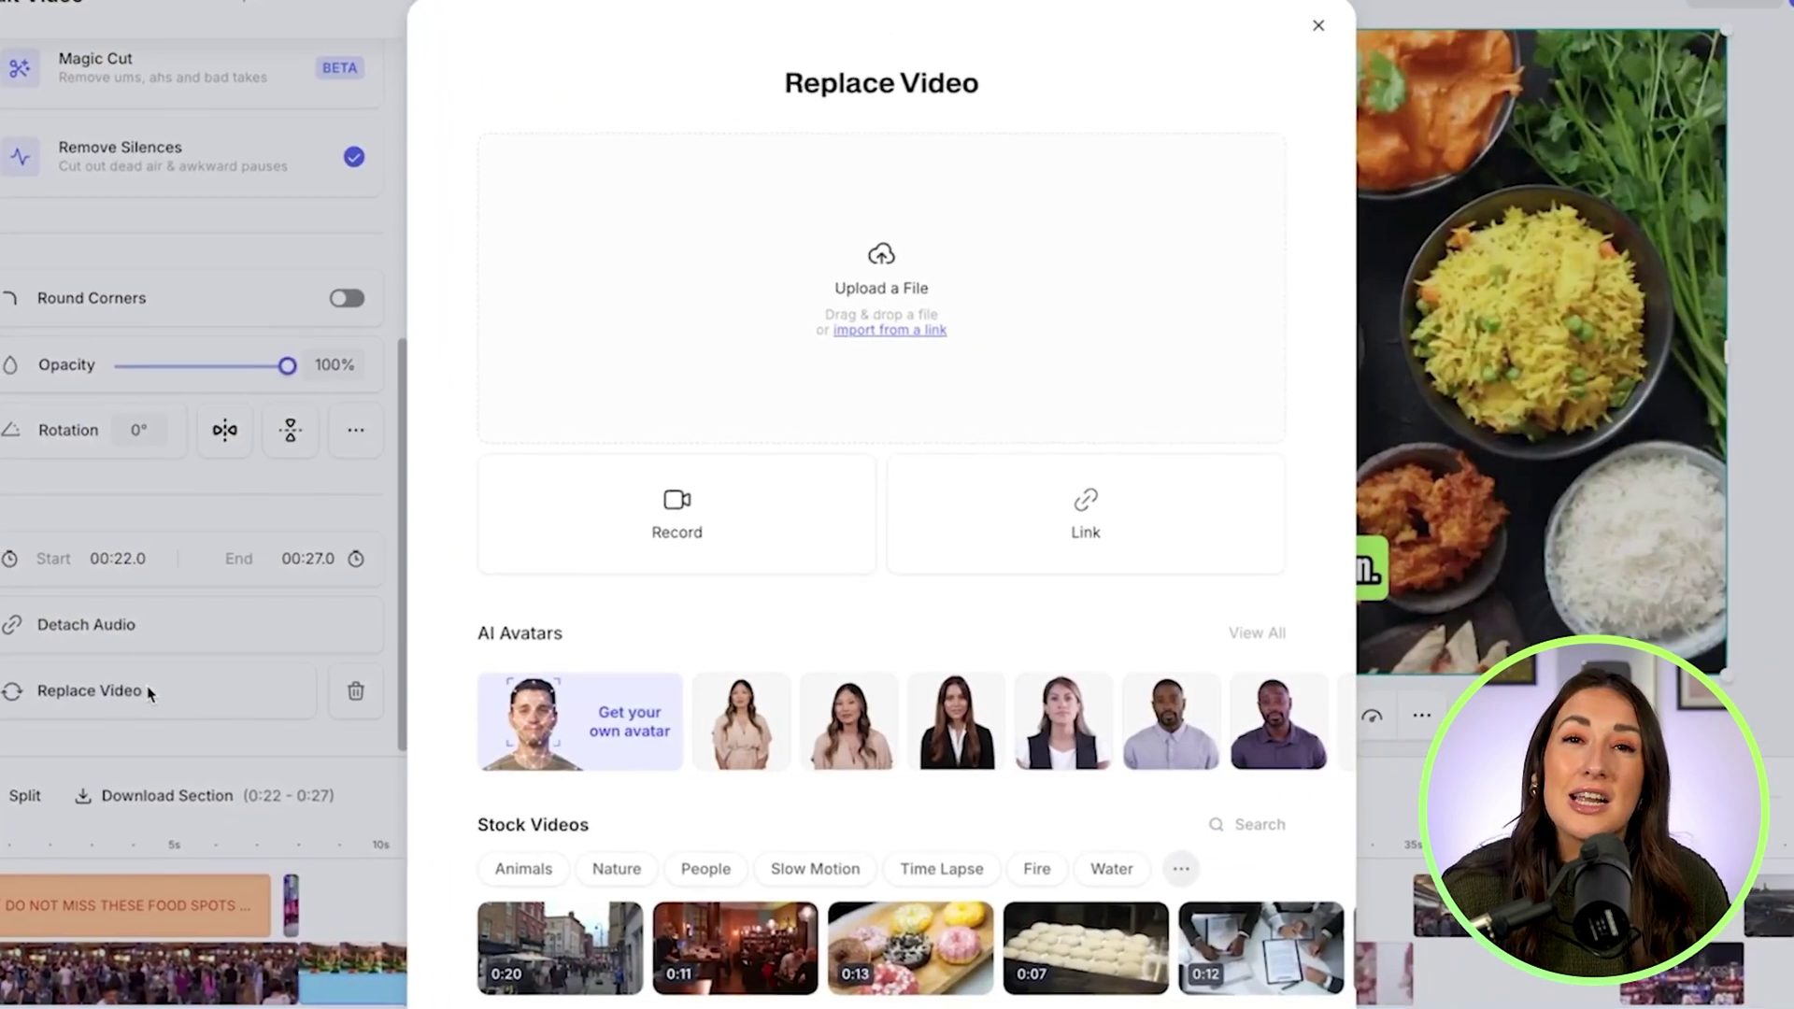
click(673, 232)
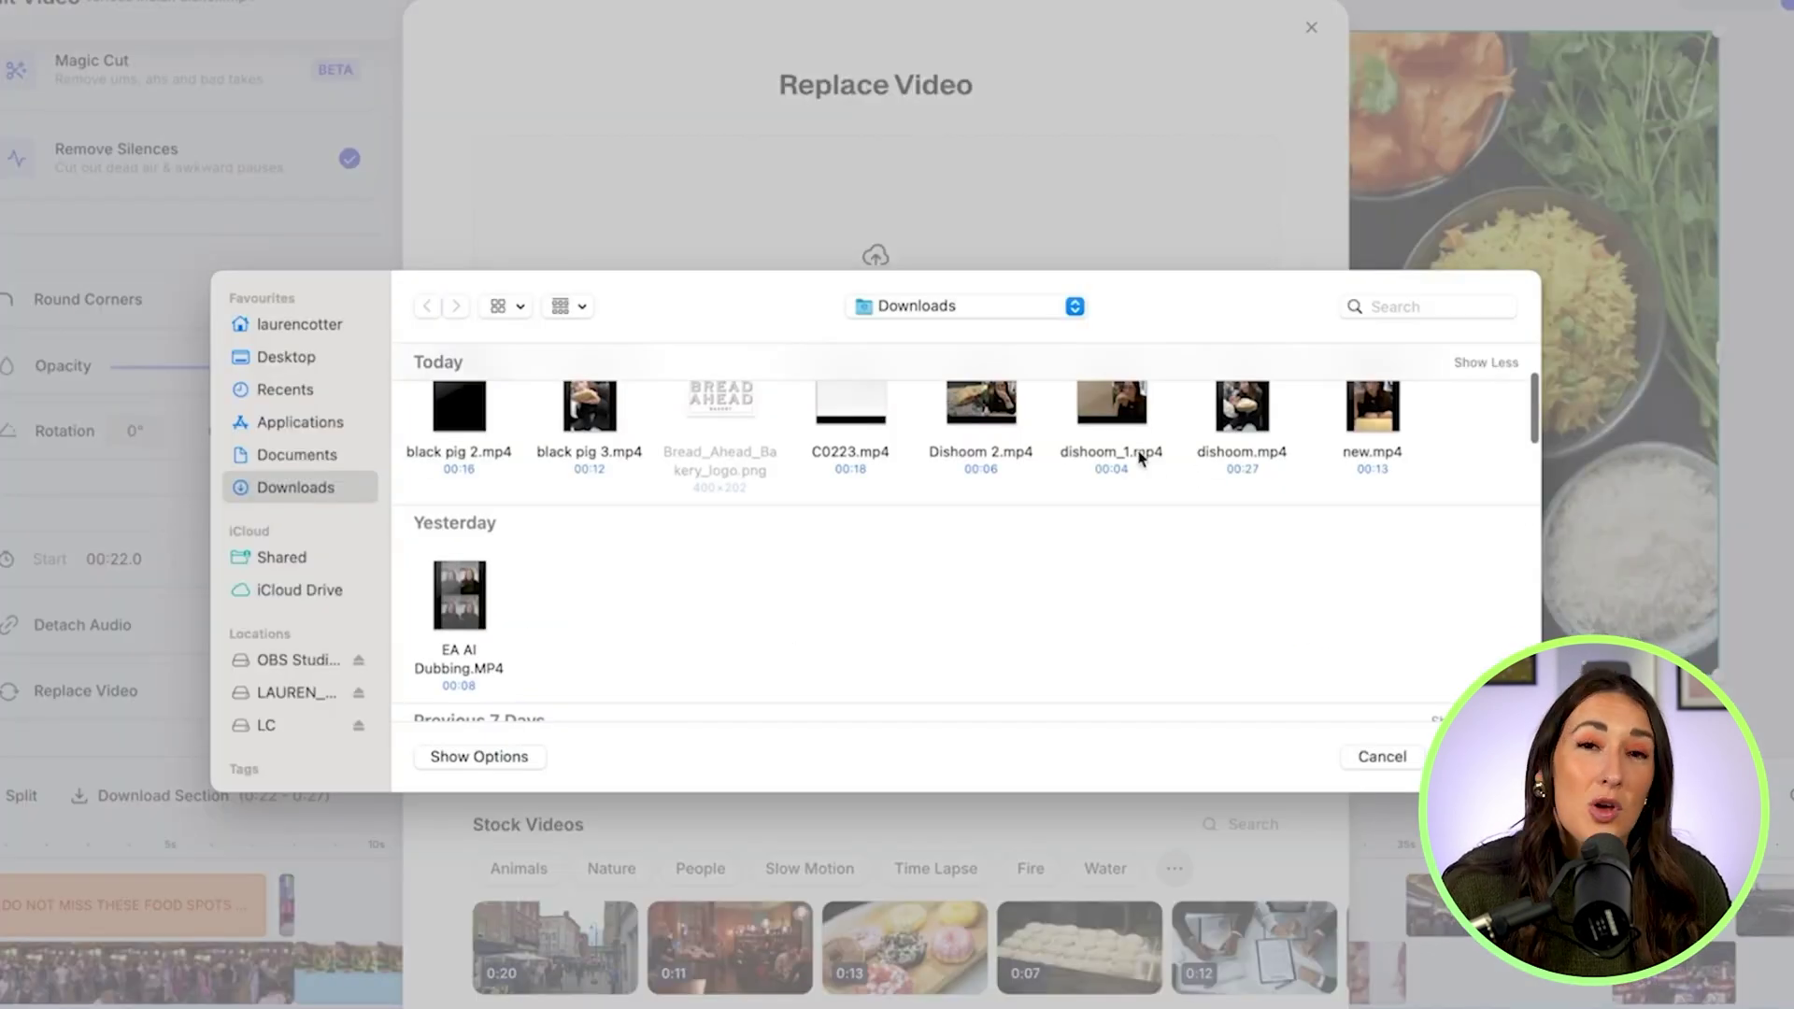
double_click(1108, 467)
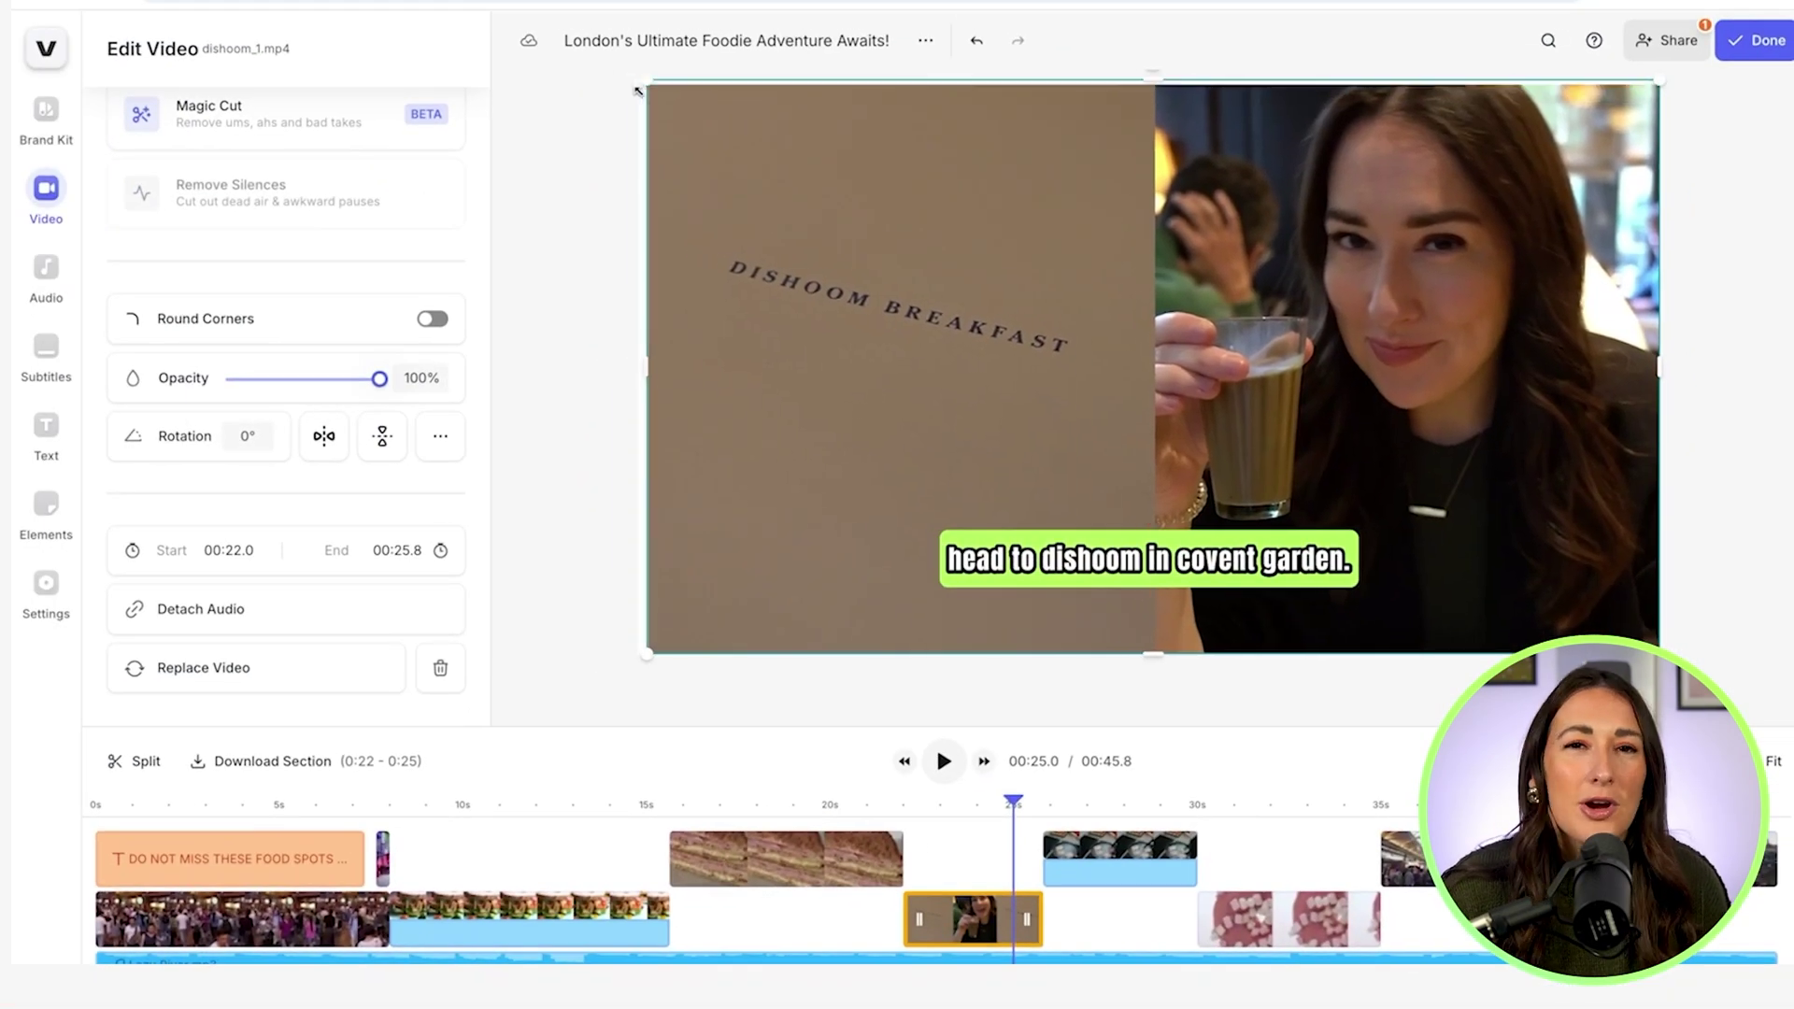
drag(632, 87, 628, 86)
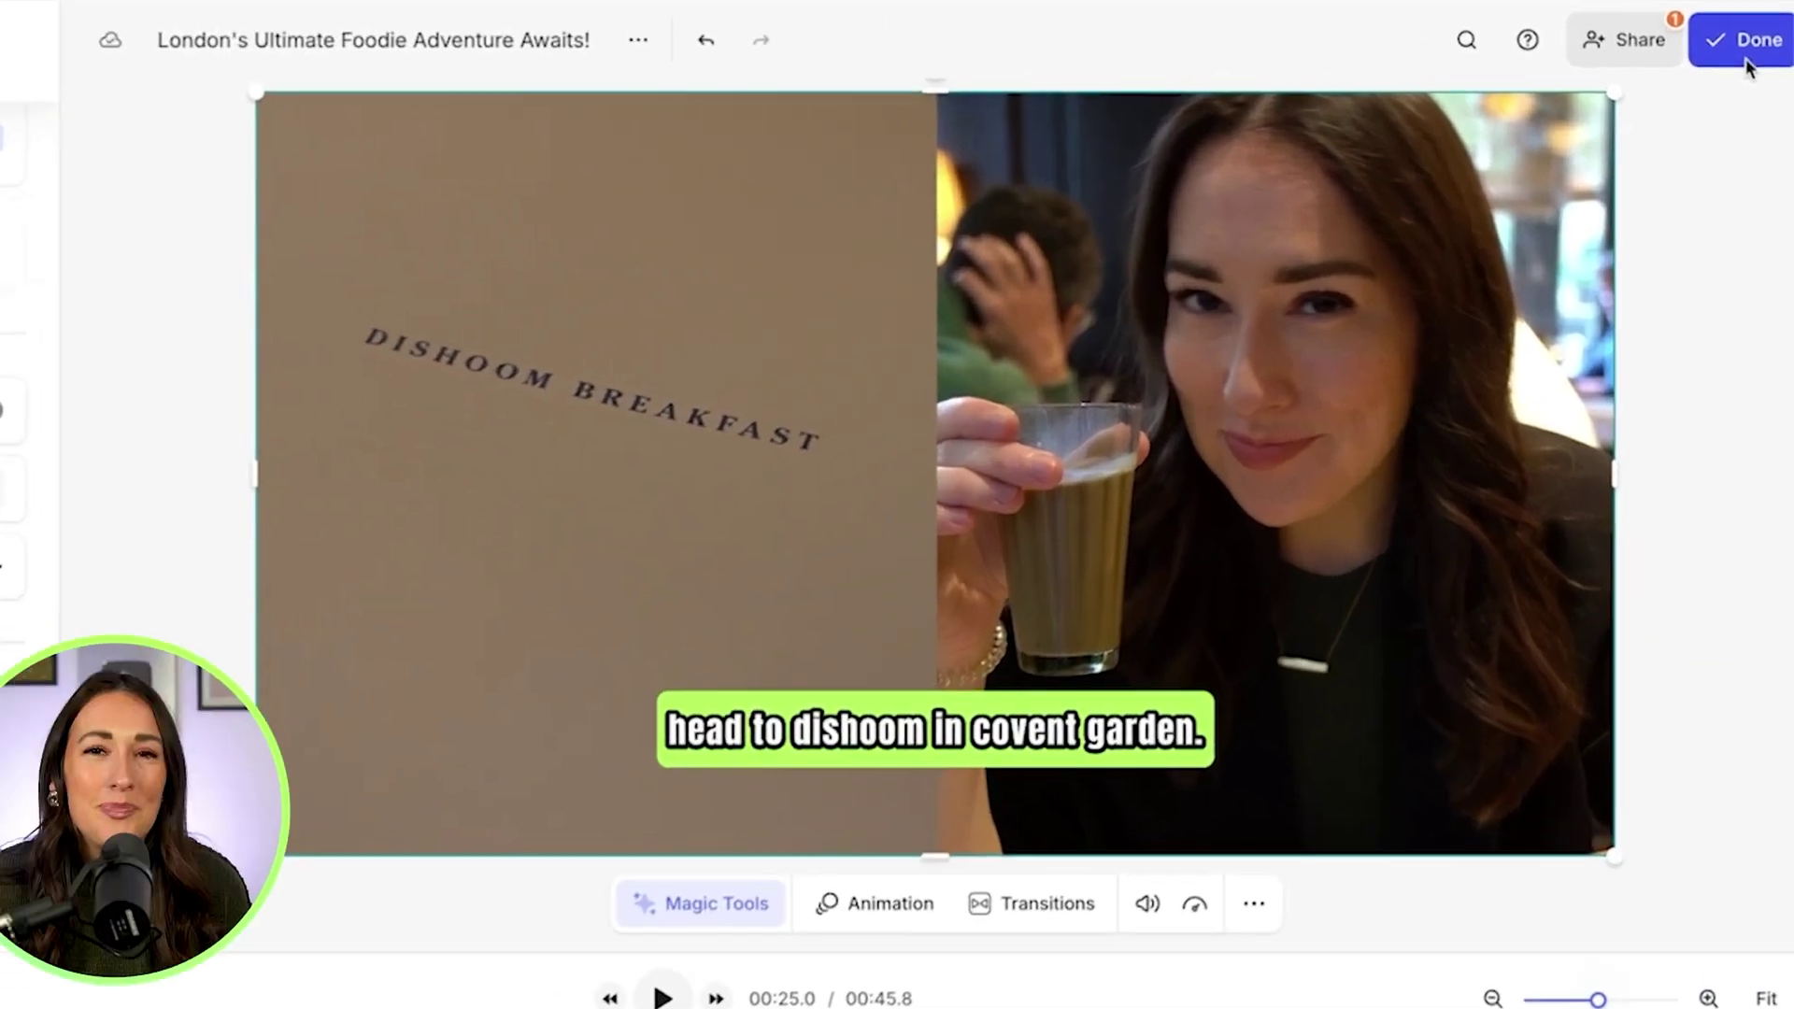
click(1758, 51)
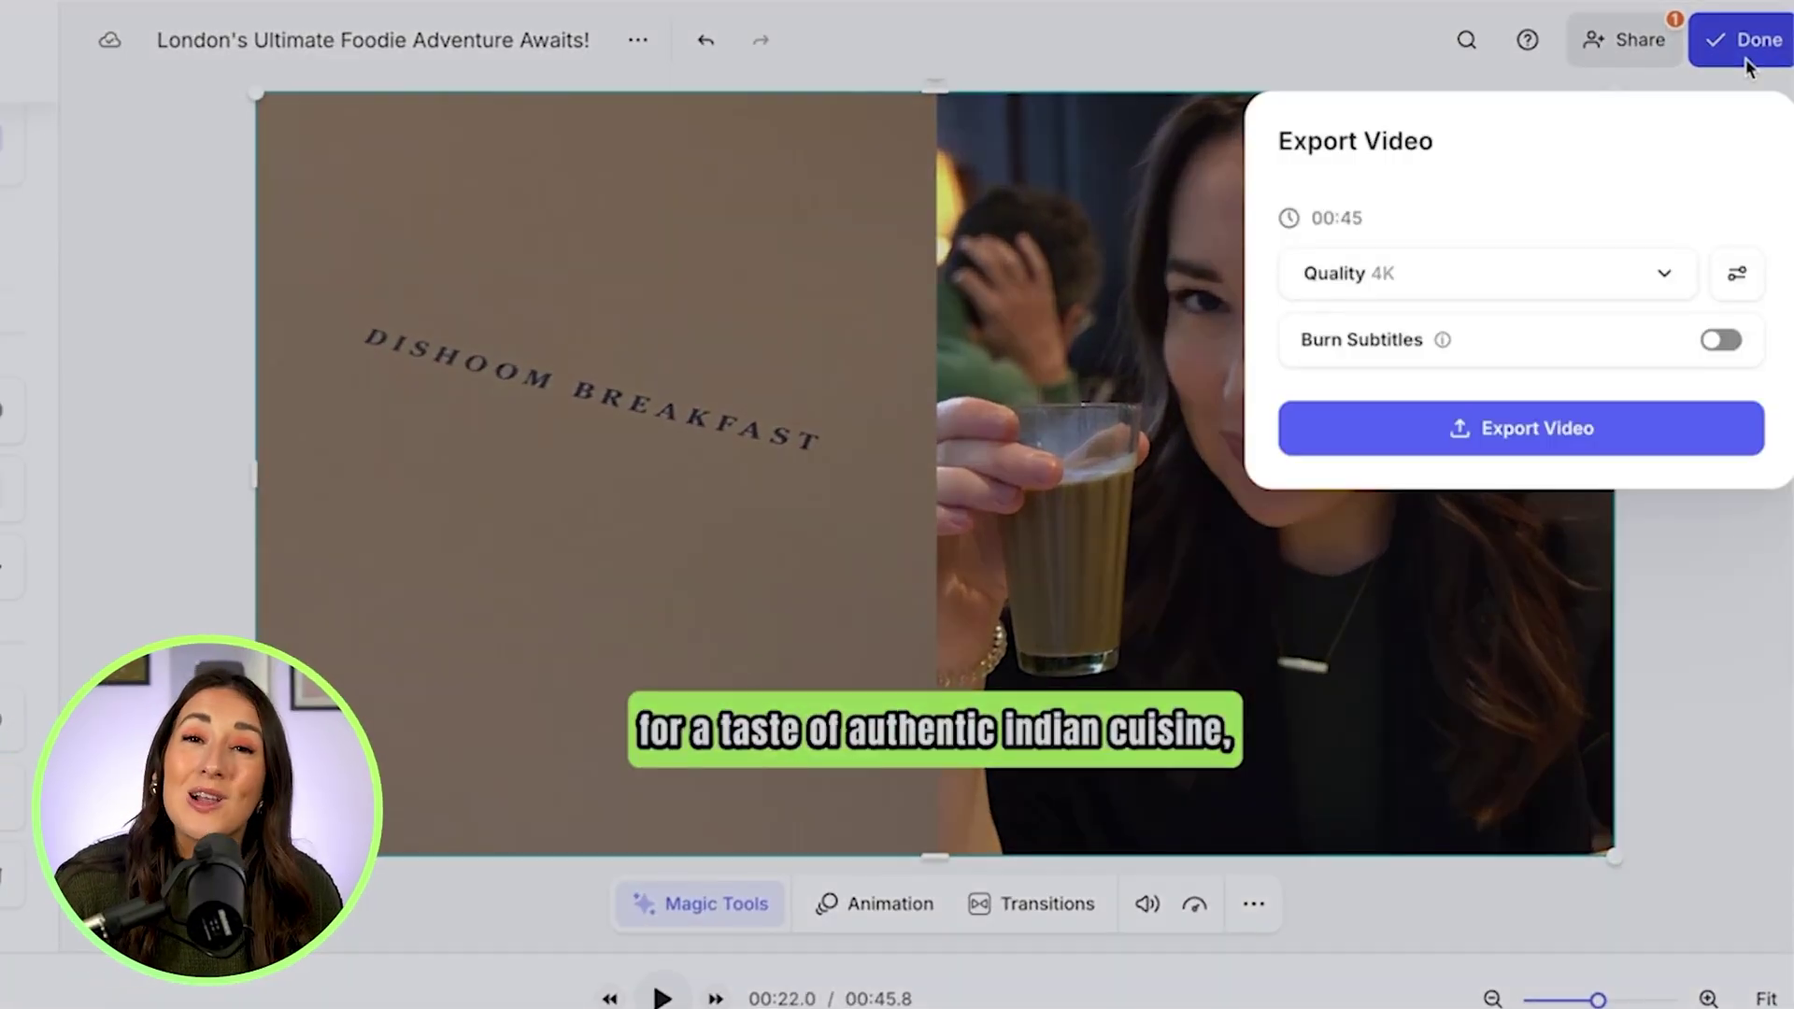
click(1670, 552)
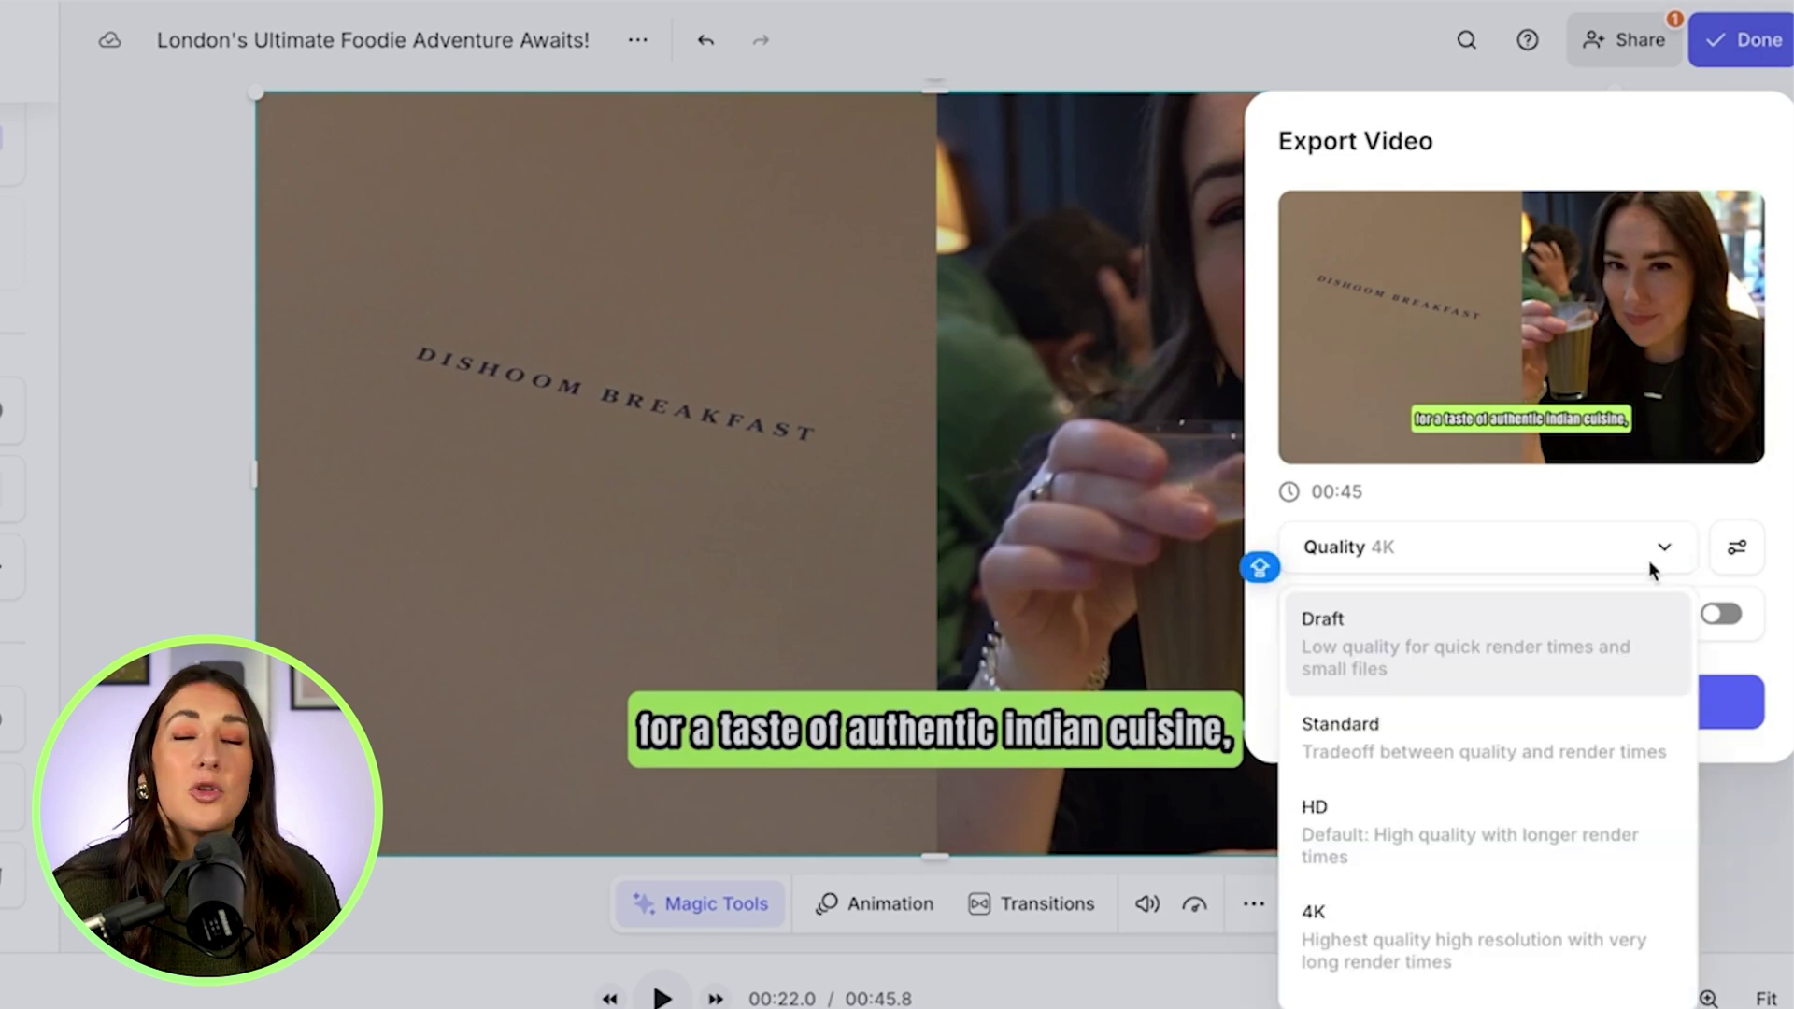
click(1464, 947)
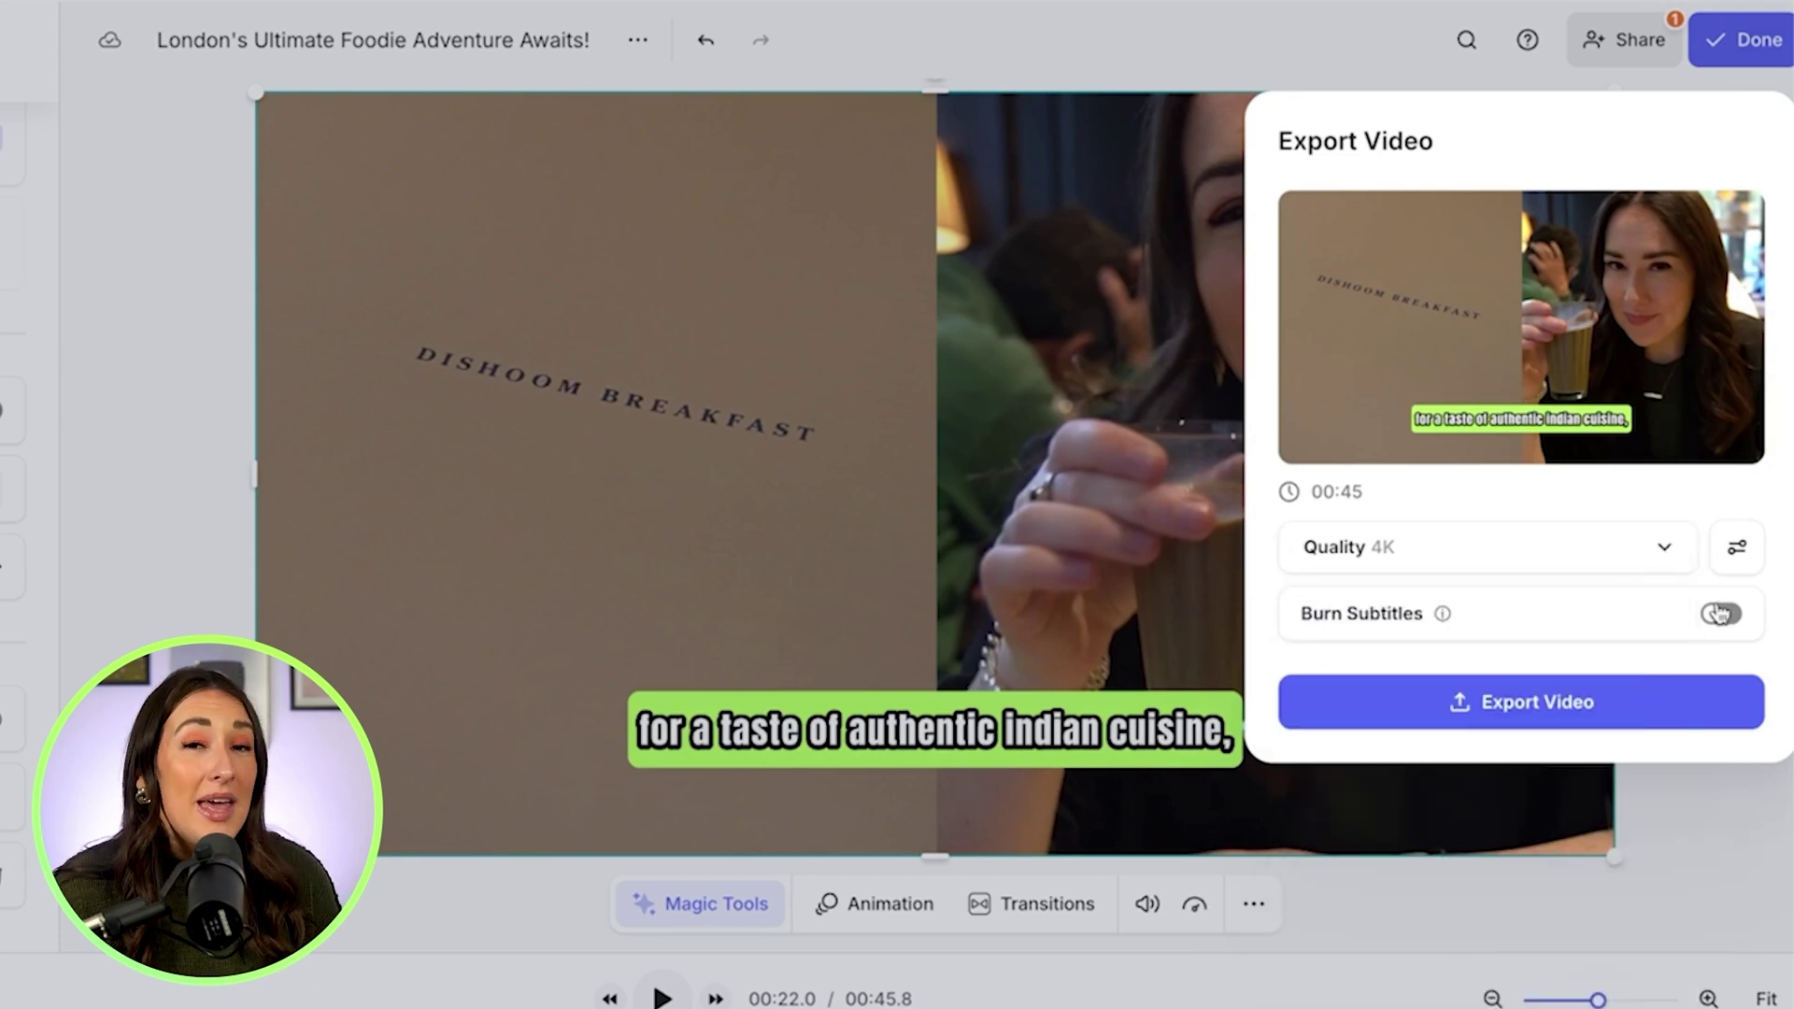